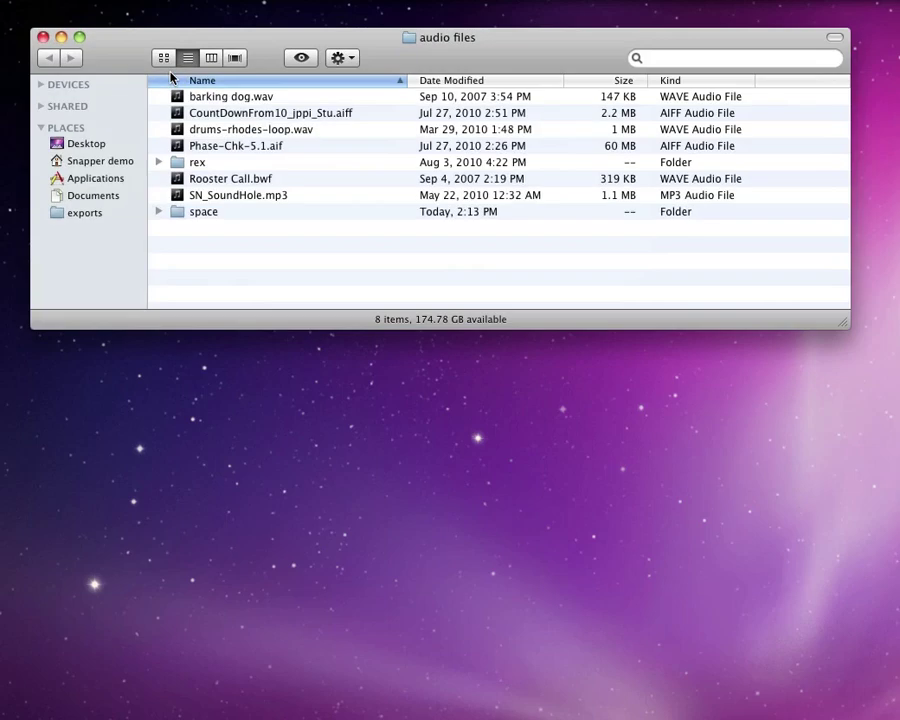
Preview barking dog.wav and drums-rhodes-loop.wav, then select SN_SoundHole.mp3
click(212, 100)
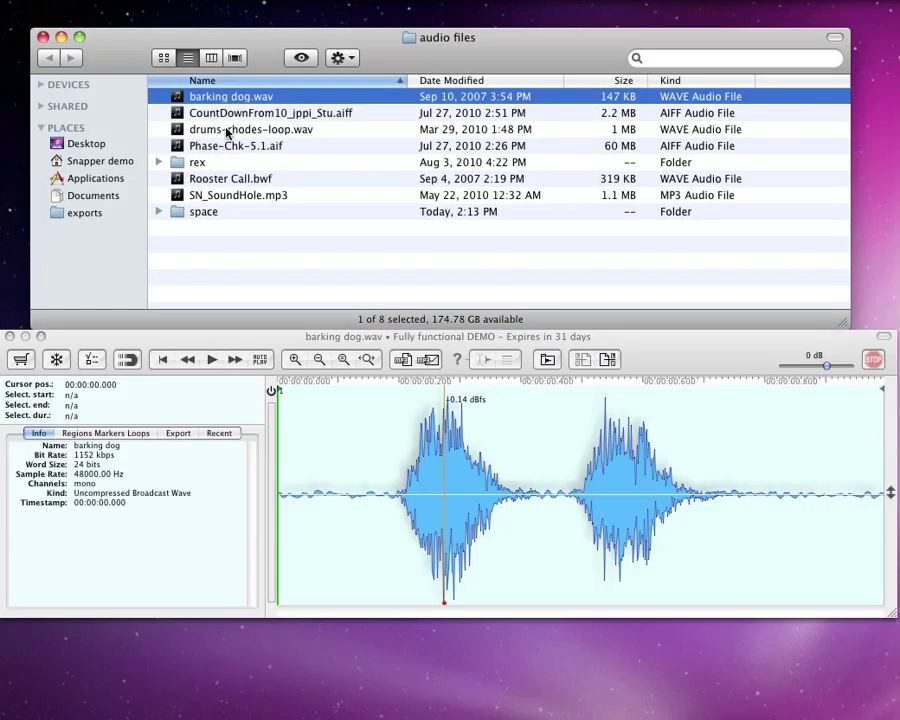
click(227, 129)
click(226, 196)
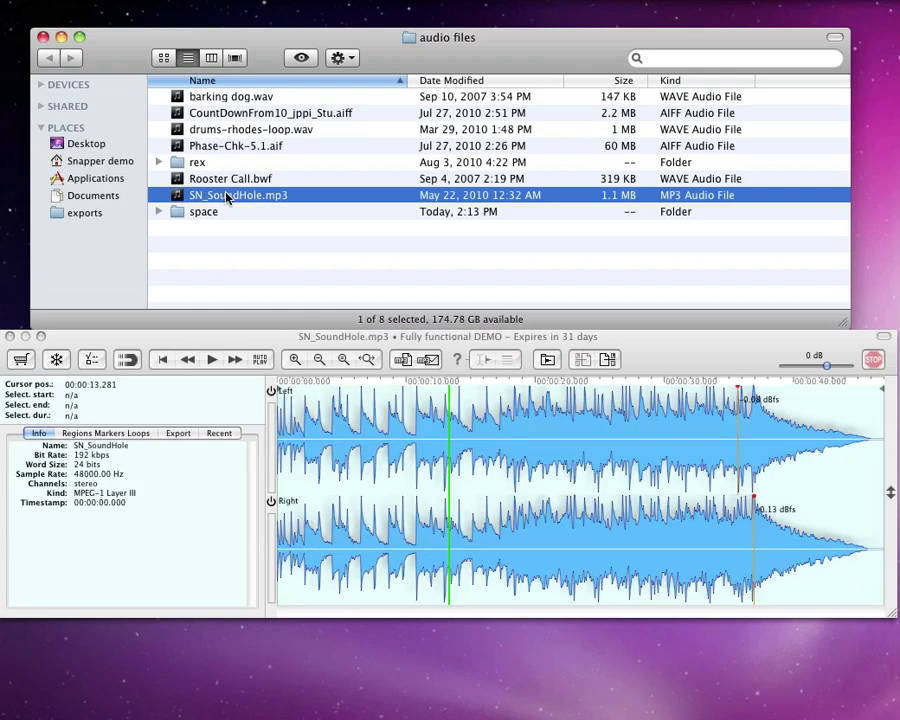
Rewind, play, pause and resume SN_SoundHole.mp3, then play from about 15 seconds in
click(163, 362)
click(163, 362)
click(211, 360)
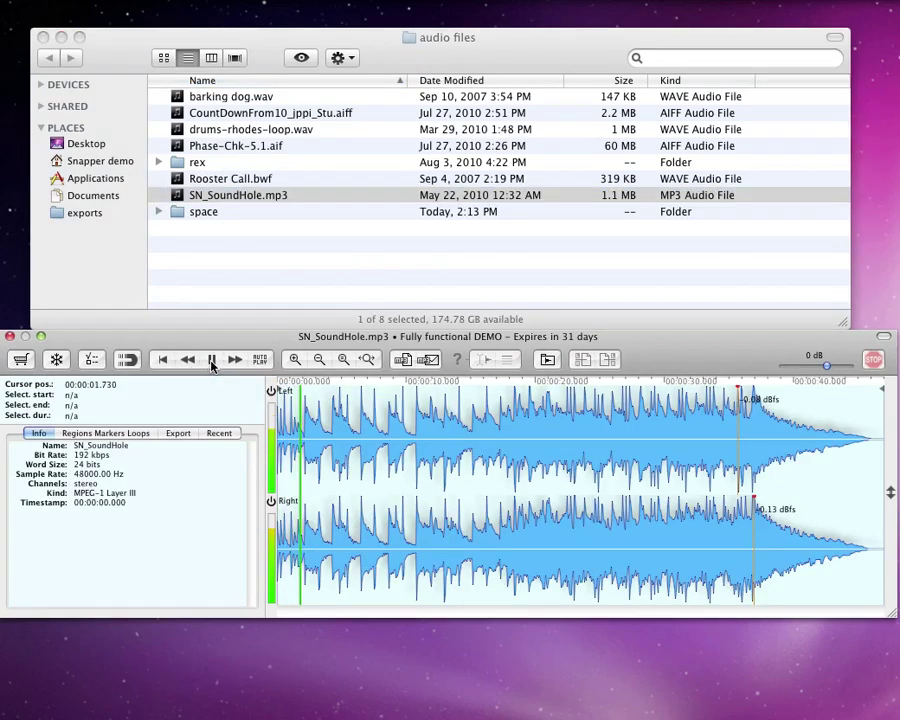
click(211, 361)
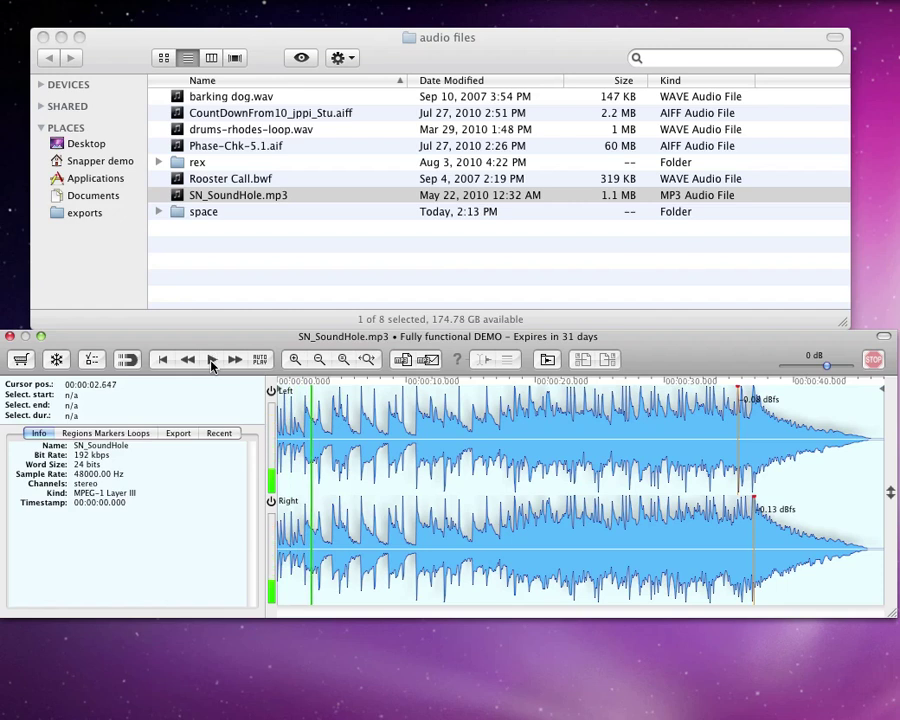
click(211, 361)
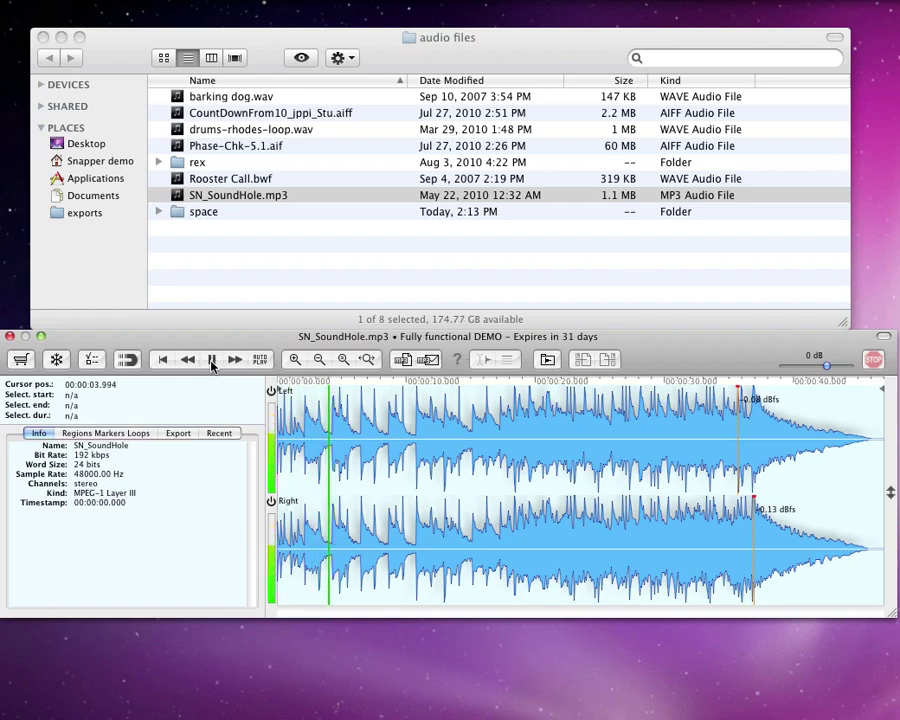
click(211, 361)
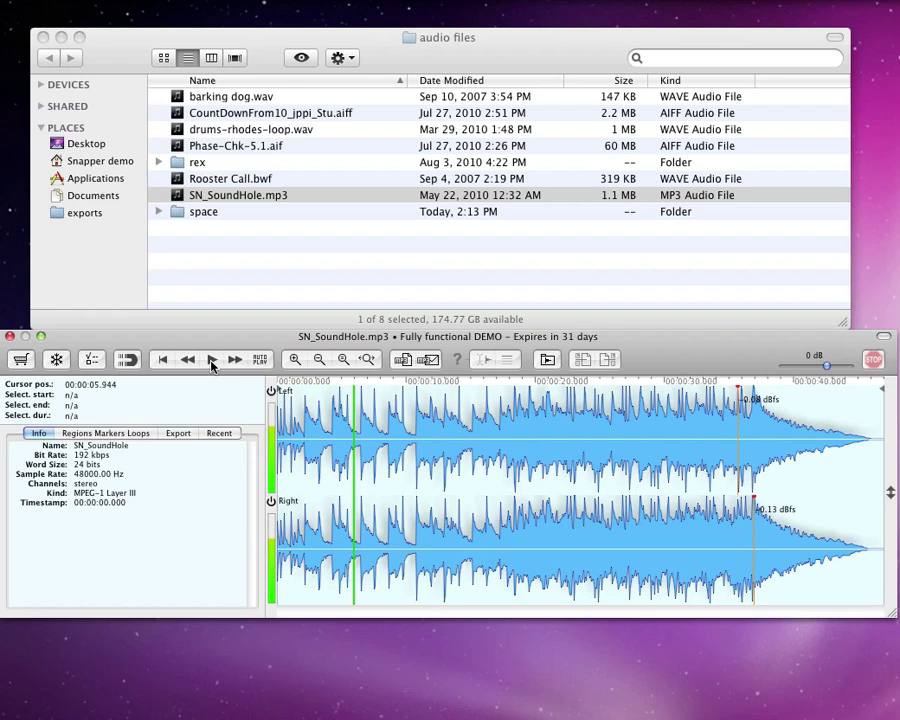
click(473, 470)
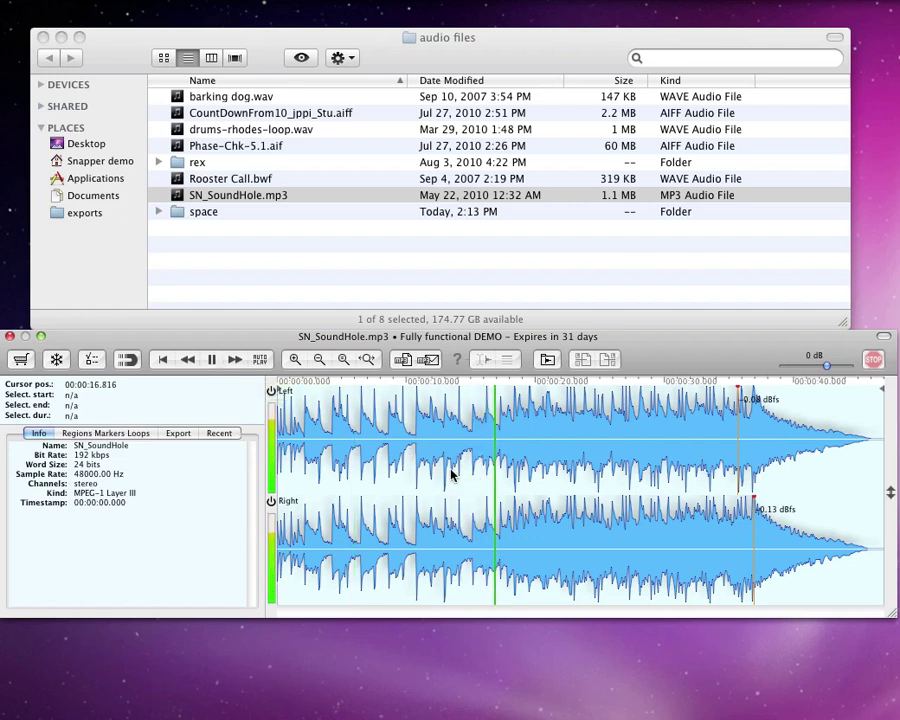
Stop playback, expand the space folder and switch on Auto Play
click(211, 360)
click(157, 212)
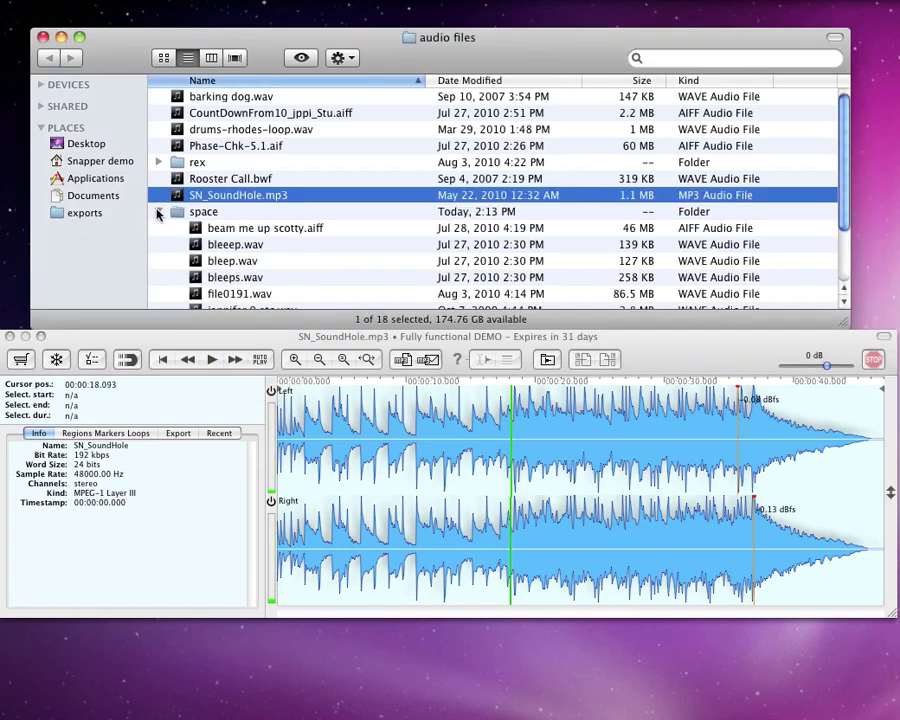
click(261, 360)
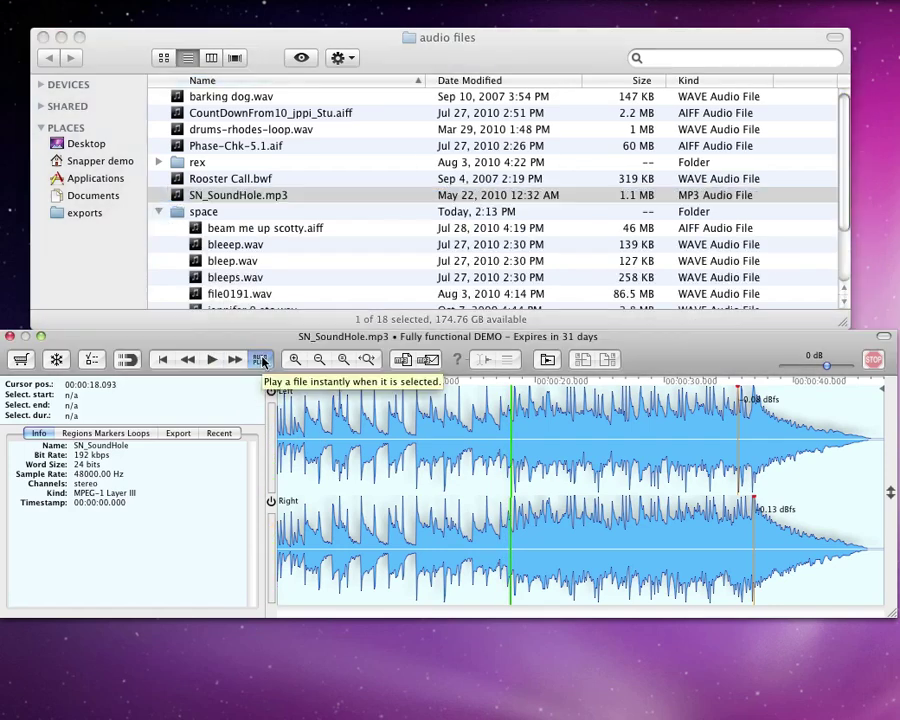
Auto-play bleeep.wav, bleep.wav and bleeps.wav in turn from the space folder
click(234, 247)
key(Down)
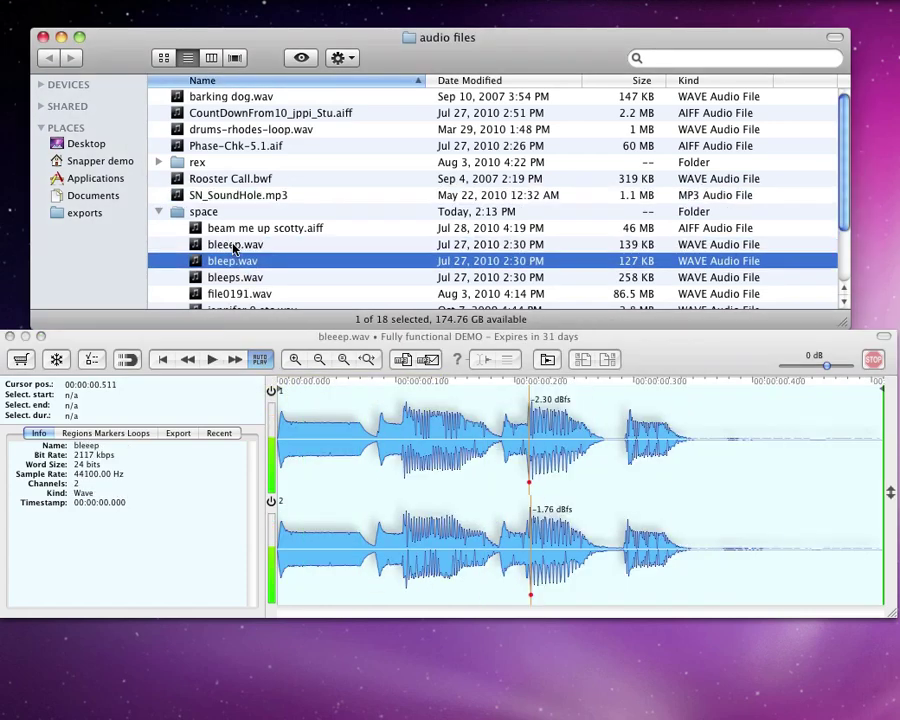
click(228, 279)
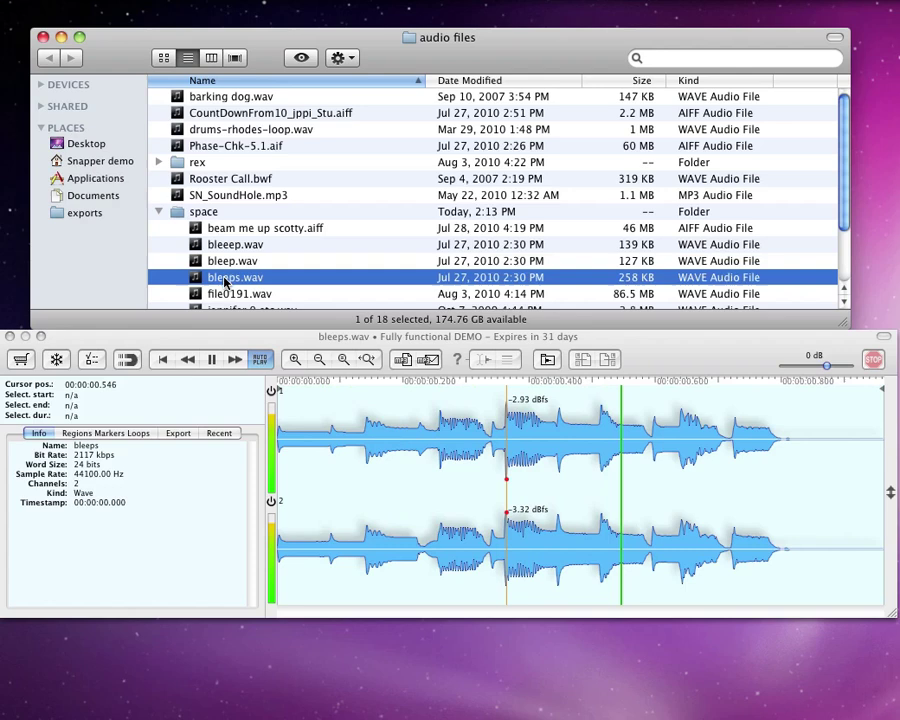
scroll(232, 282, down, 4)
Load z44k_16b_PhaseChk.5.1.wav and restart its playback
click(230, 285)
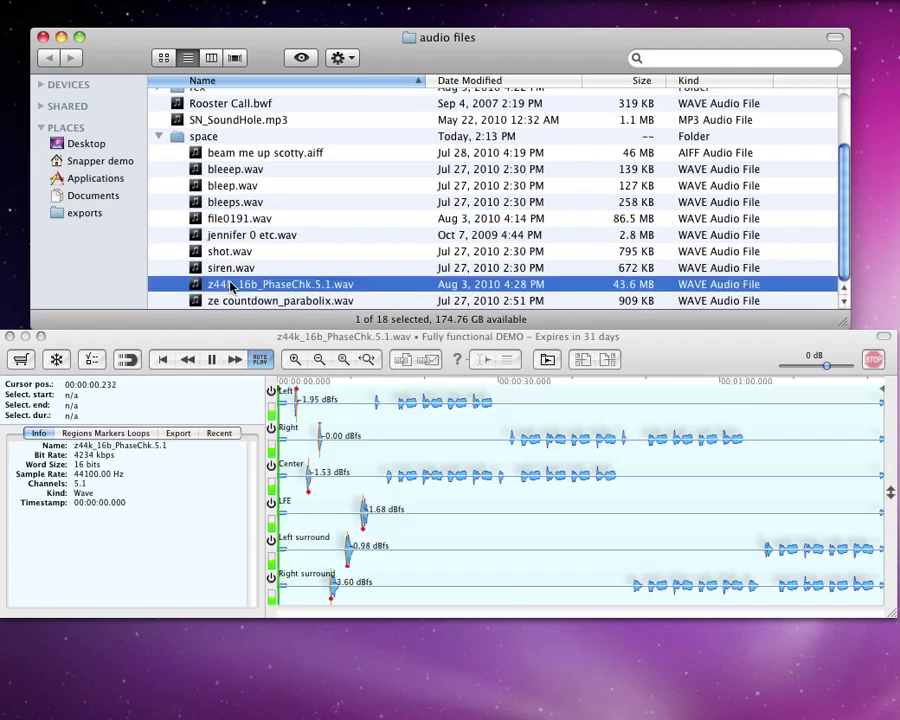
click(211, 366)
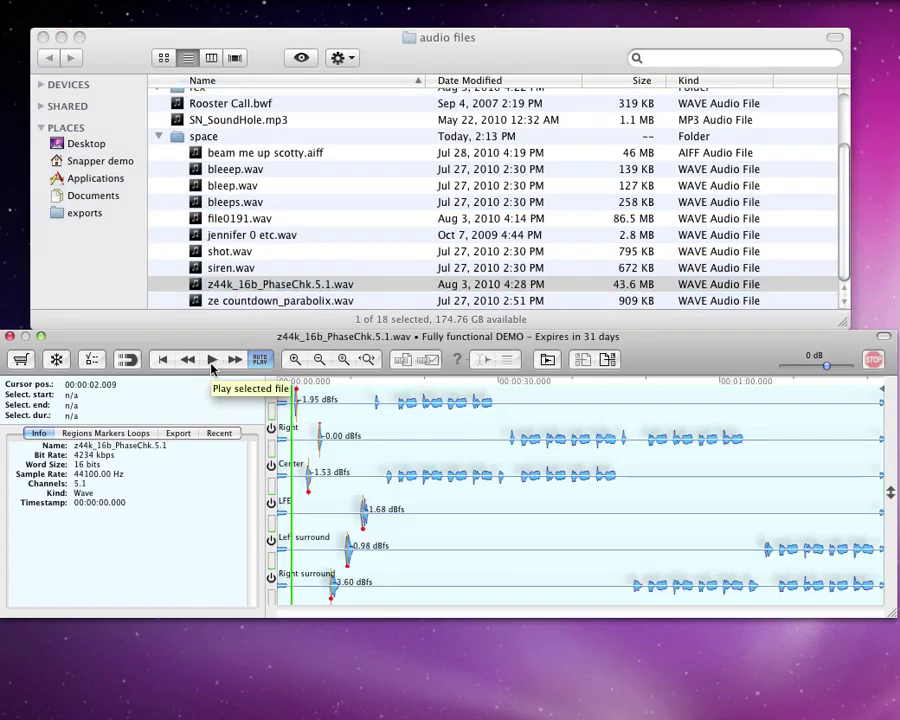
click(221, 365)
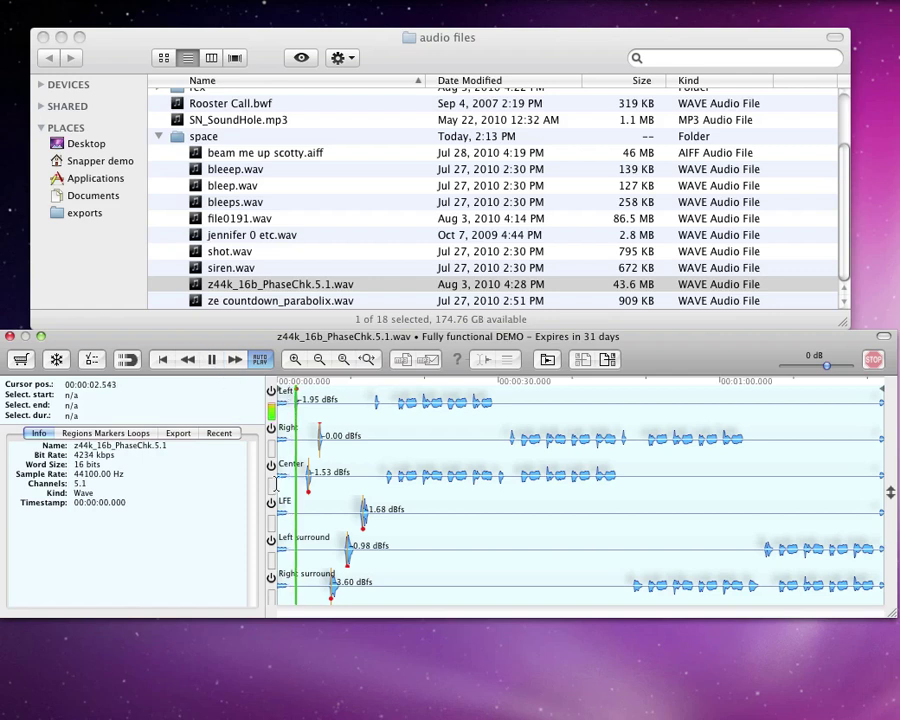
Mute the Center, LFE, Left surround, Right surround and Right channels
click(271, 466)
click(271, 503)
click(271, 540)
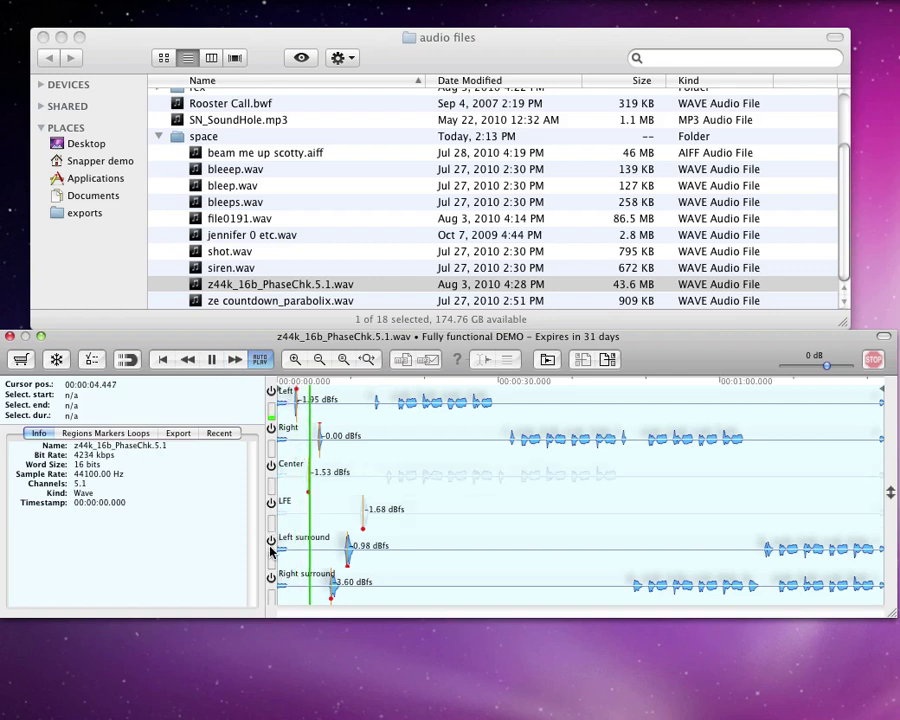
click(271, 578)
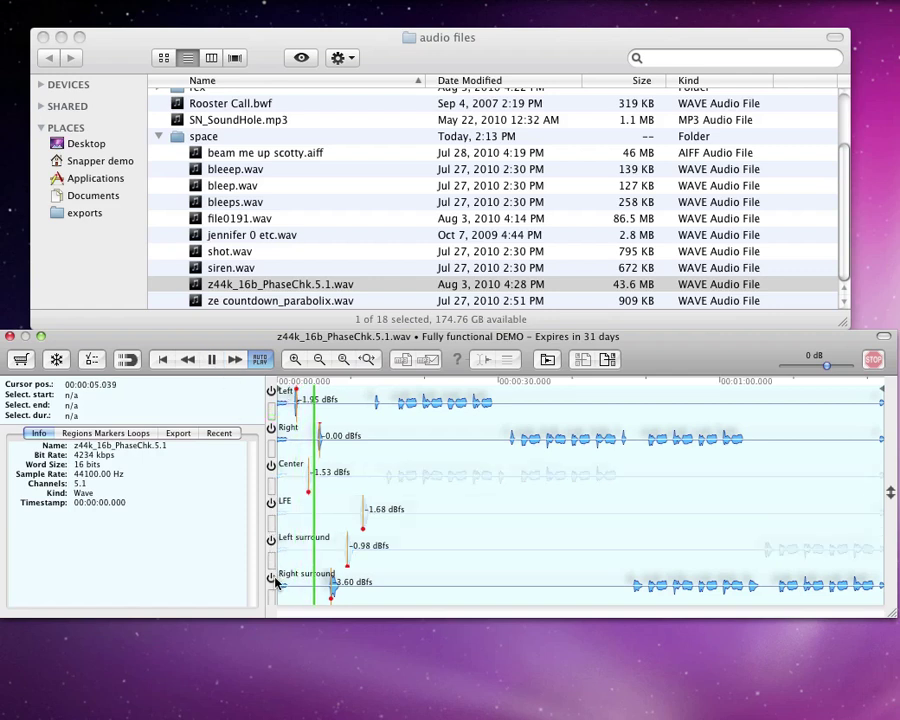
click(271, 429)
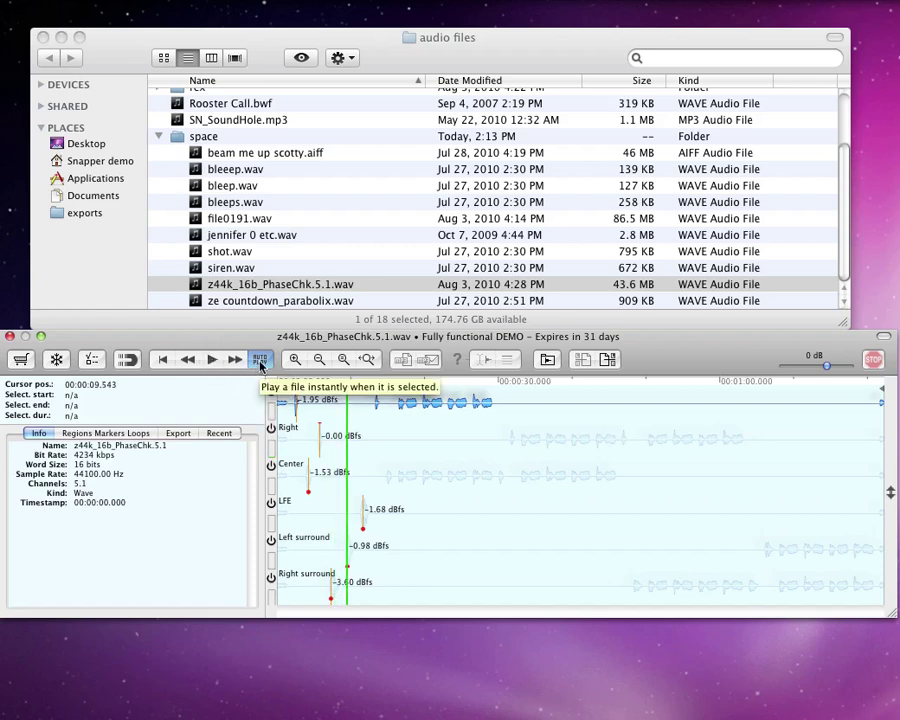
Turn on Loop playback in Snapper's preferences
click(90, 360)
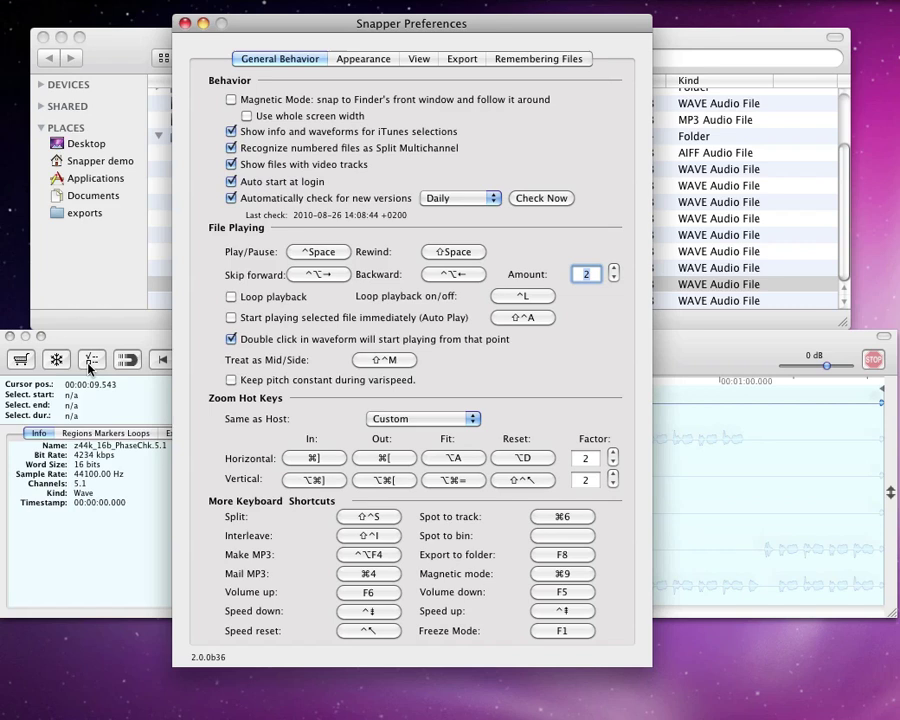
click(232, 296)
Close Preferences, load file0191.wav, and open the toolbar's context menu
click(185, 24)
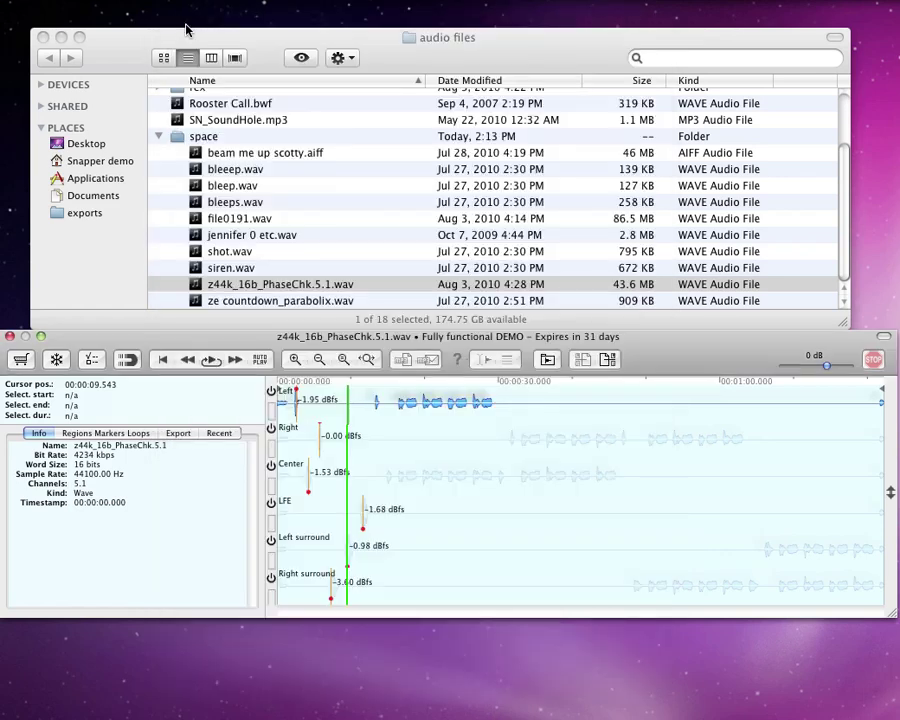
click(243, 224)
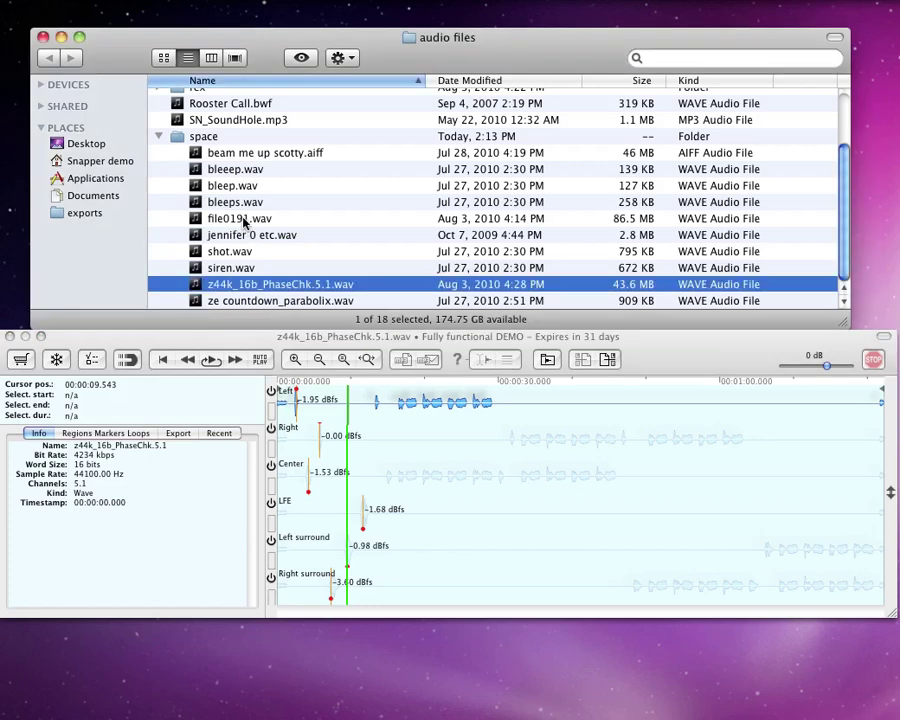
click(243, 222)
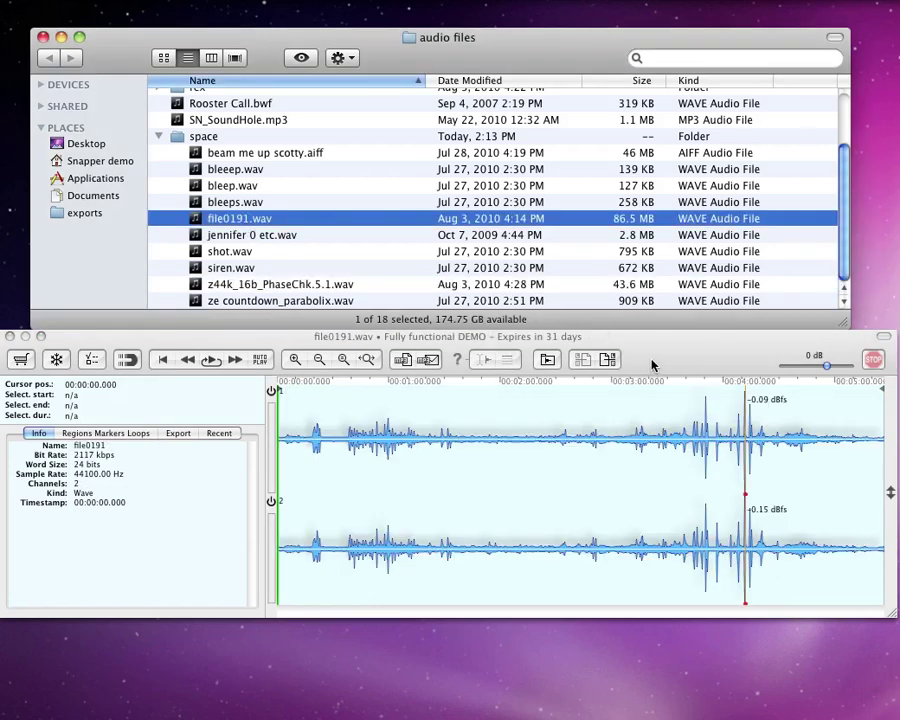
right_click(652, 366)
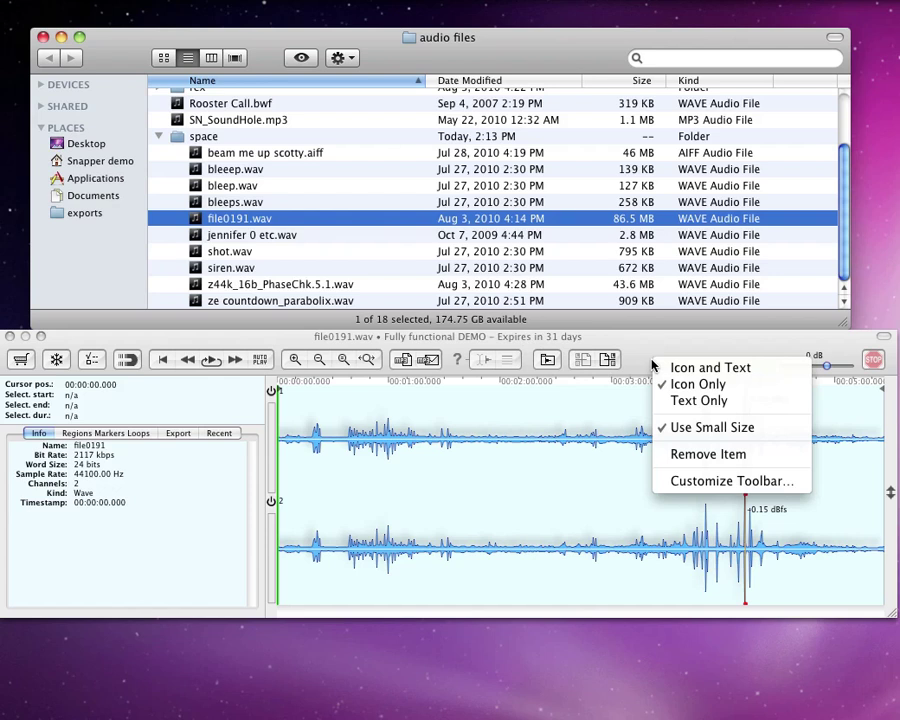
Customize the toolbar to add Treat as M/S and the Playback Rate control
click(697, 482)
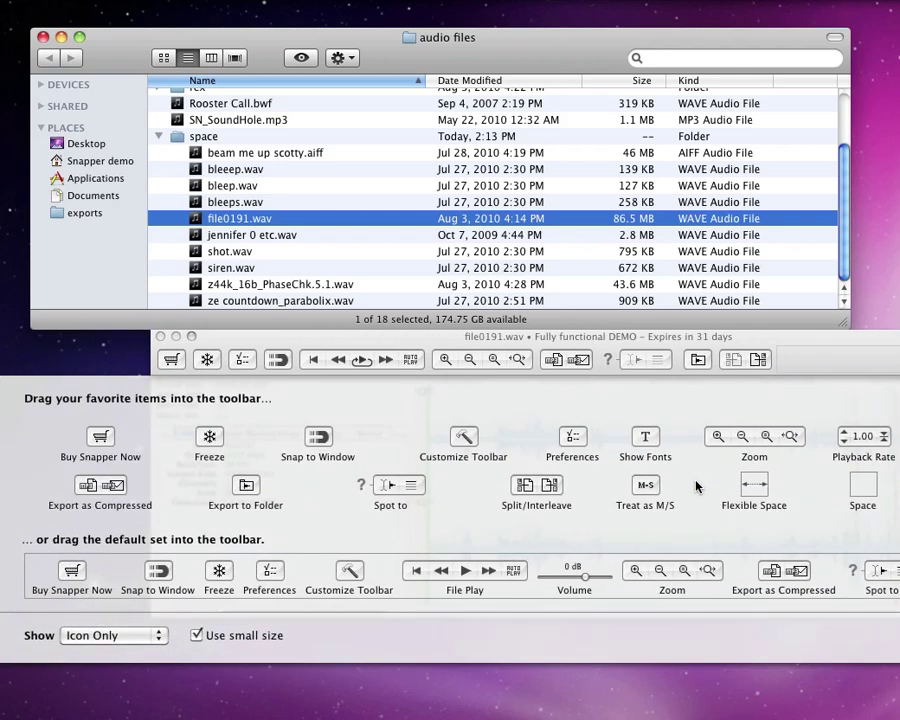
click(646, 487)
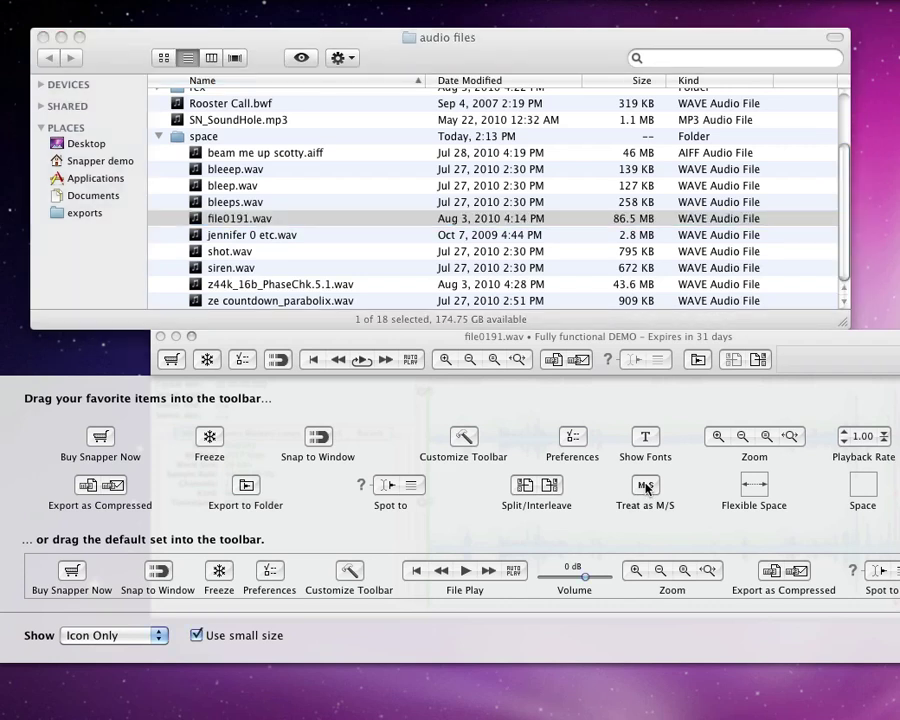
drag(646, 487, 795, 365)
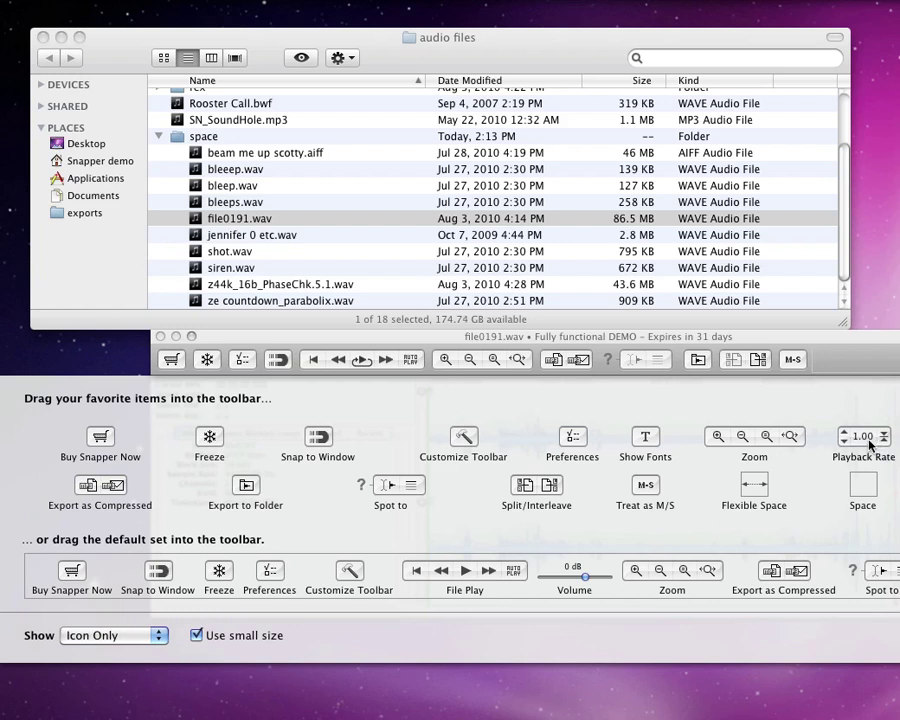
drag(848, 364, 866, 382)
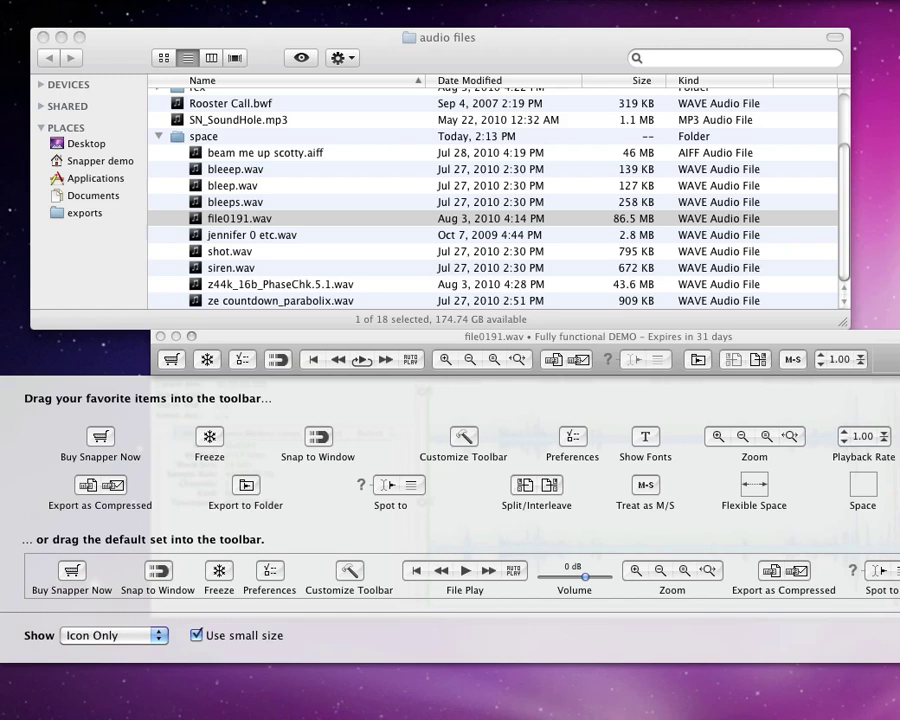
key(Return)
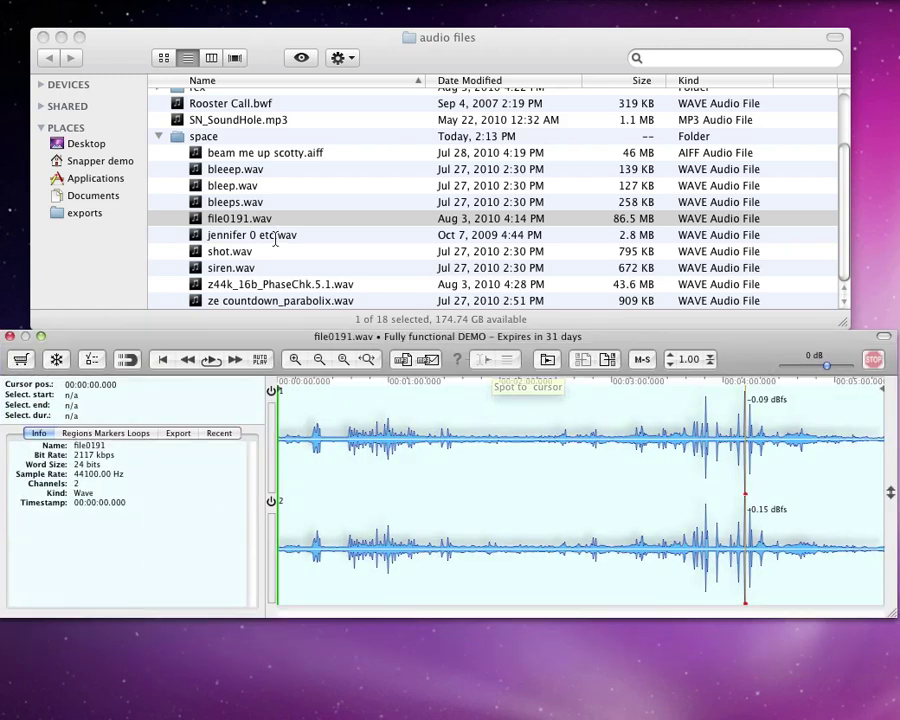
Play jennifer 0 etc.wav, raise its playback rate from 1.00 to 2.00, then pause
click(251, 236)
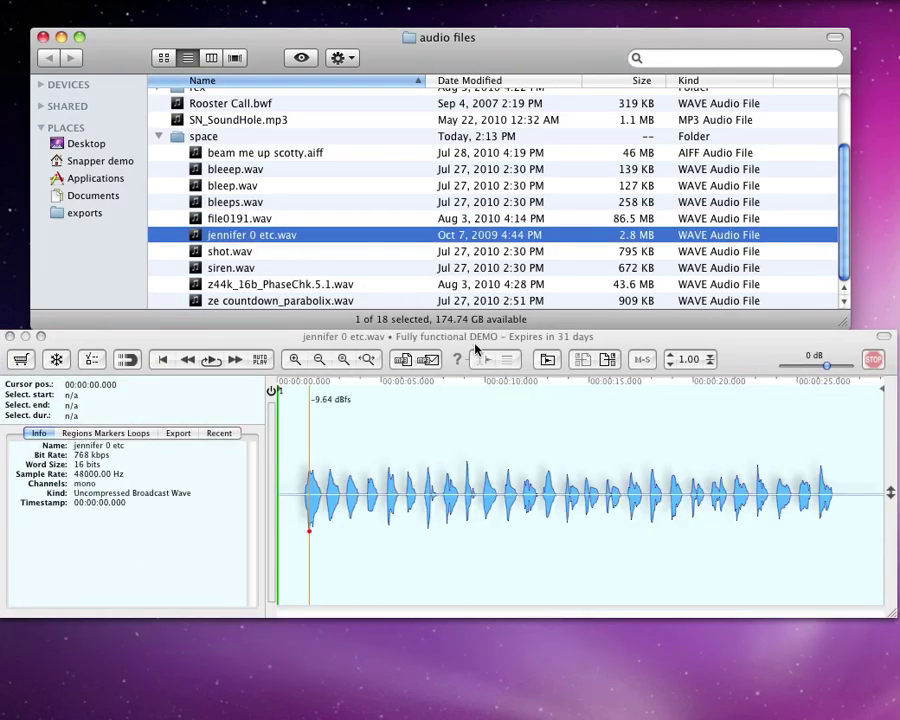
click(213, 363)
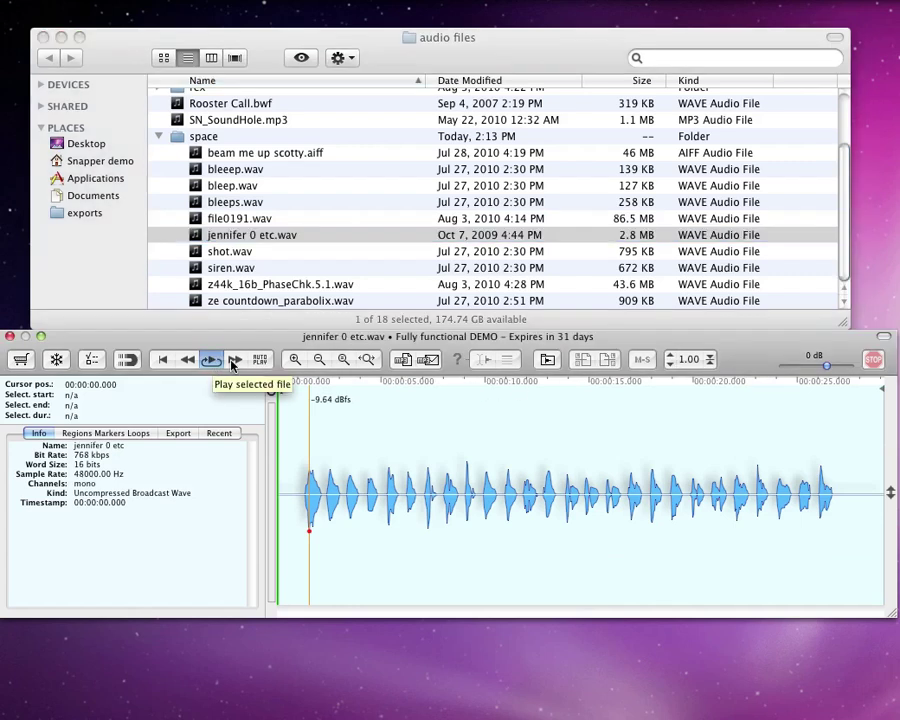
click(671, 359)
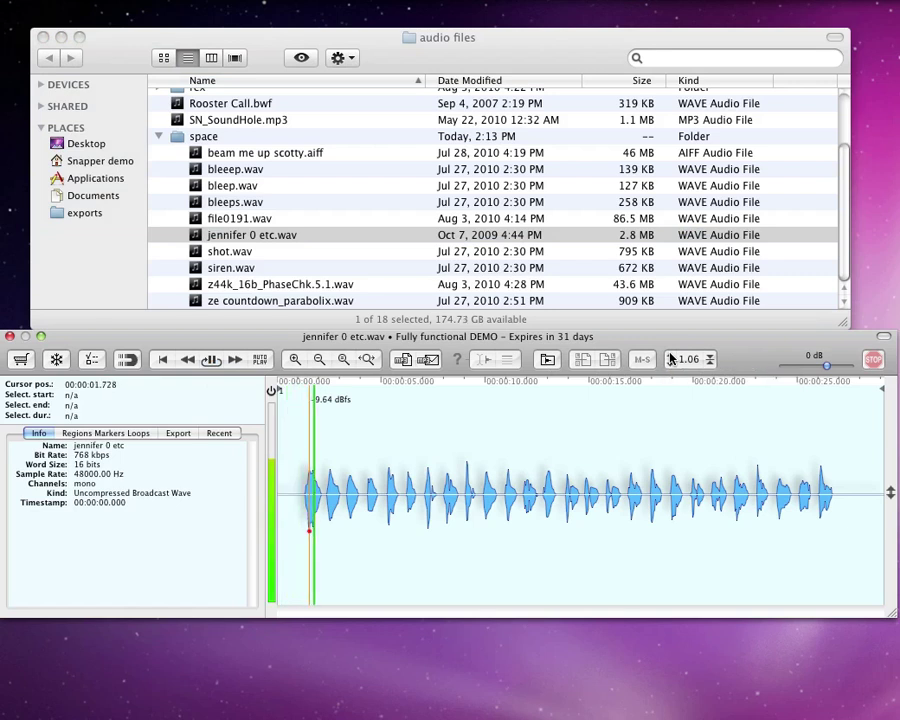
click(671, 359)
click(671, 359)
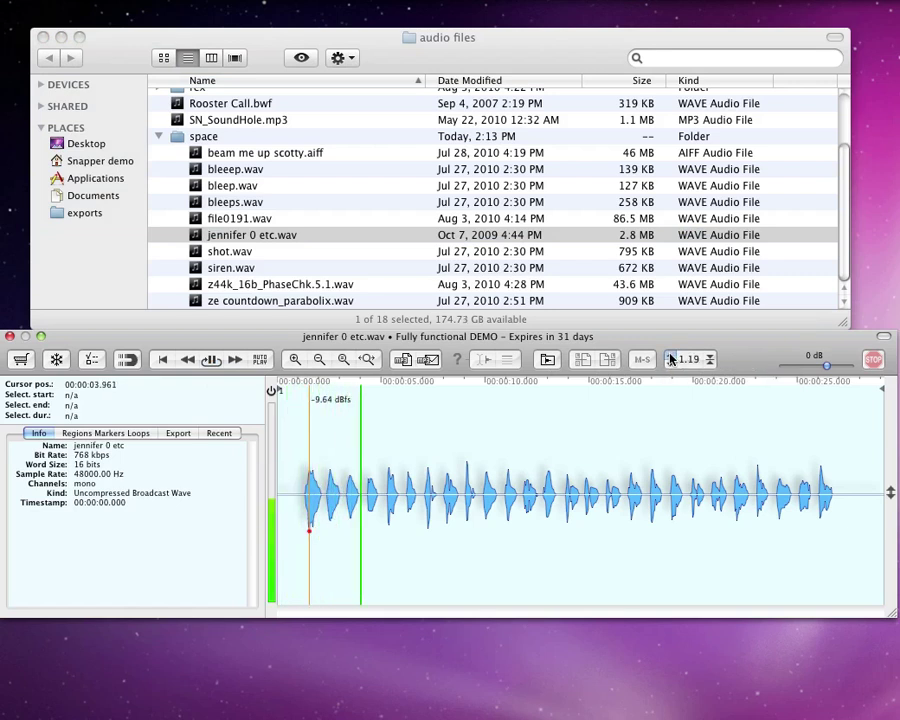
click(671, 359)
click(671, 359)
click(671, 359)
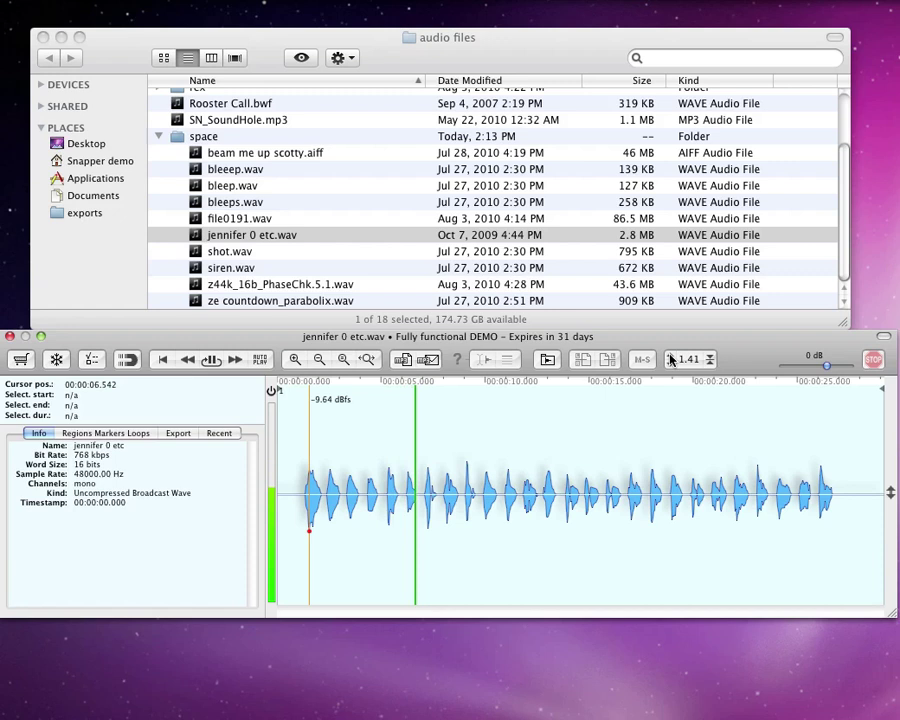
click(671, 359)
click(671, 359)
click(671, 359)
click(671, 359)
click(671, 359)
click(671, 359)
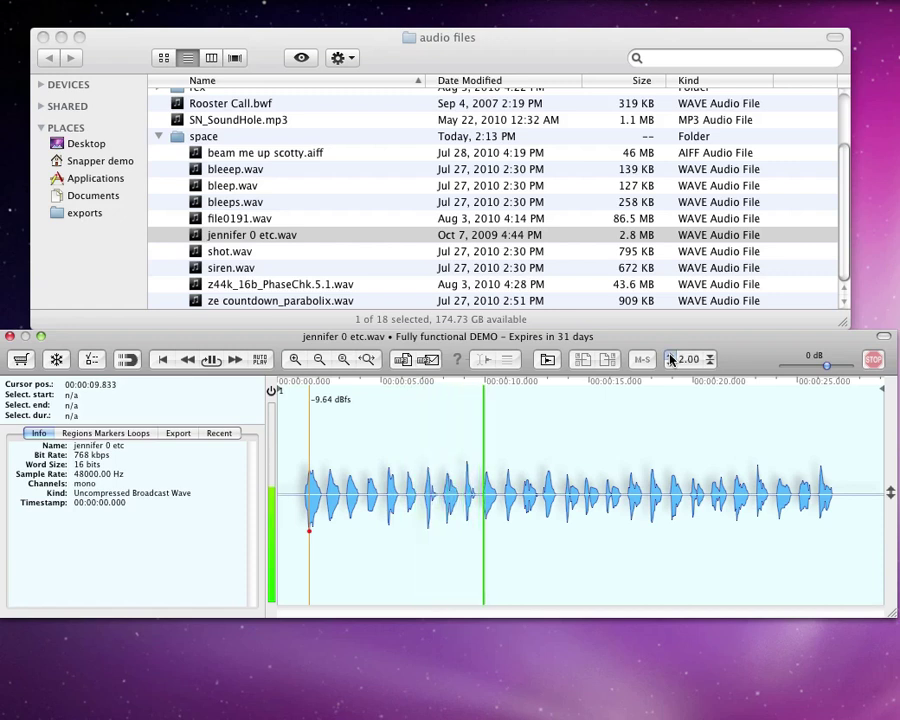
click(210, 360)
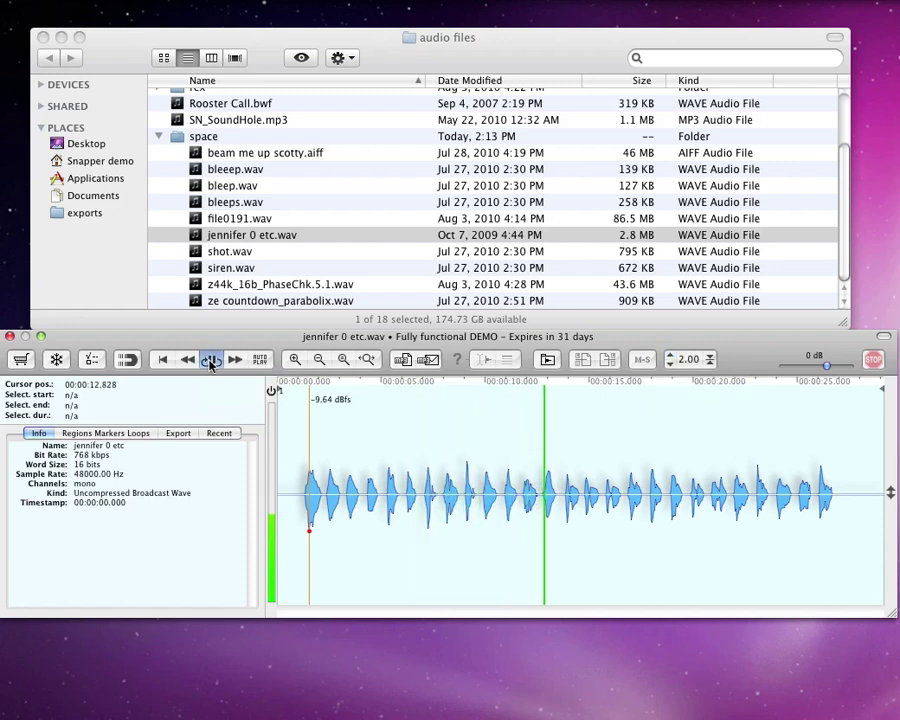
Enable 'Keep pitch constant during varispeed' in Preferences
click(90, 360)
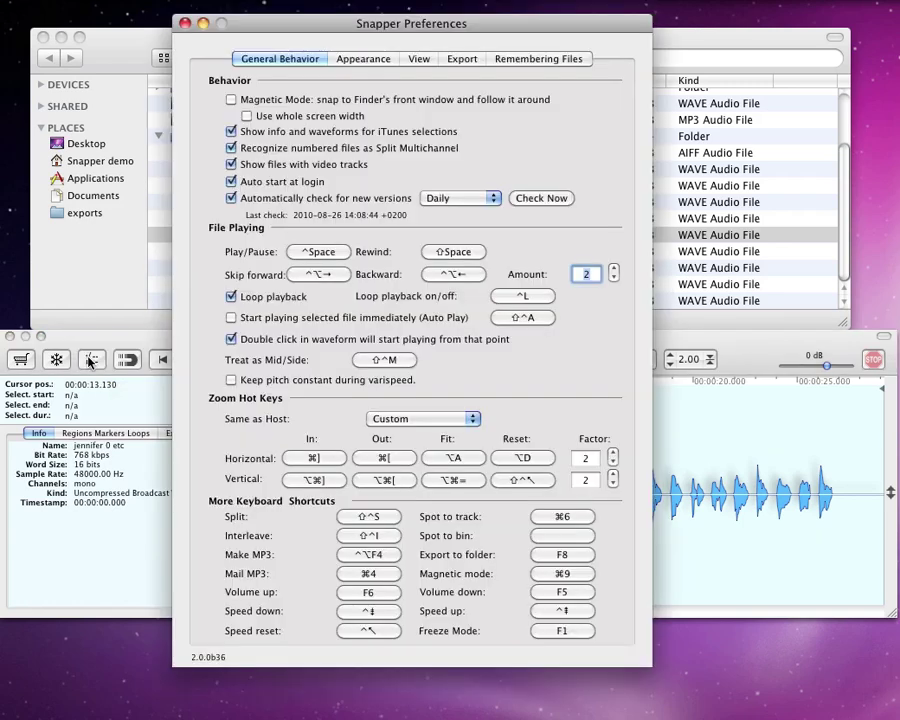
click(231, 381)
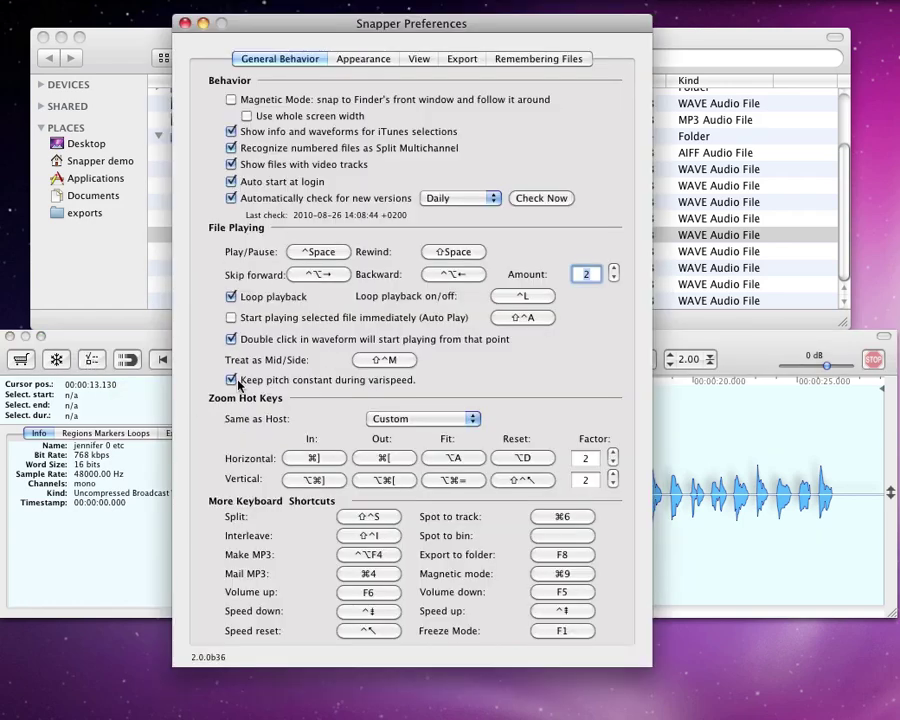
click(185, 23)
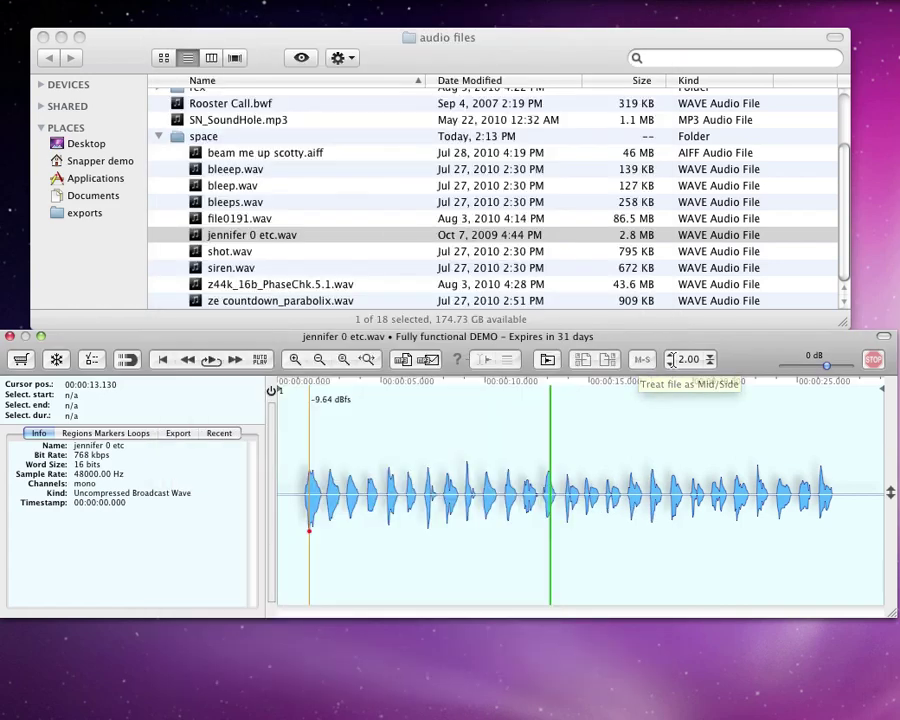
Play jennifer 0 etc.wav while lowering the playback rate from 2.00 to 1.00, then stop
click(670, 364)
click(670, 364)
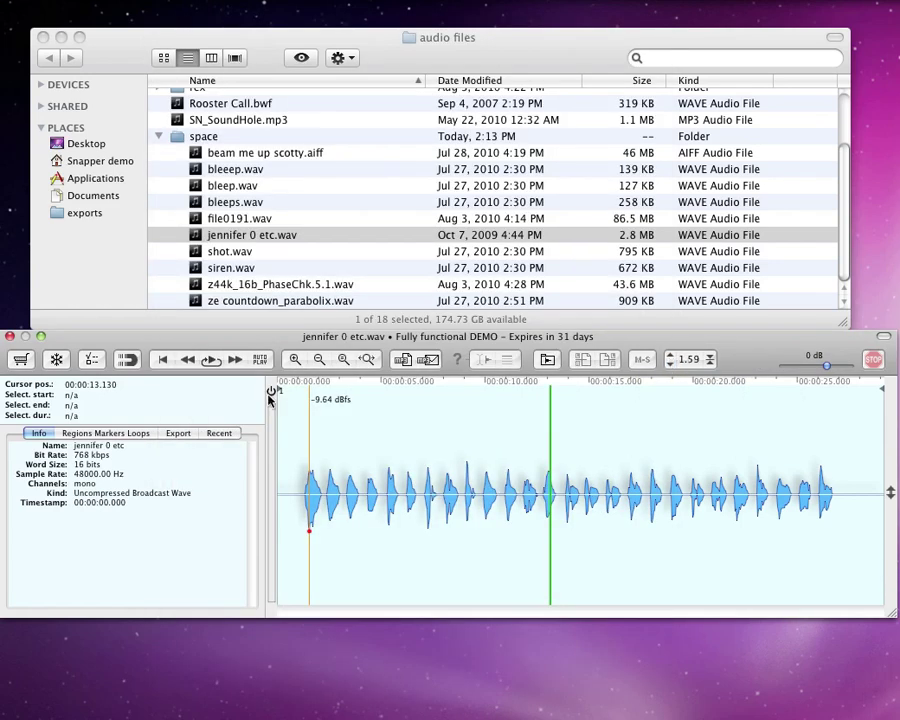
click(211, 360)
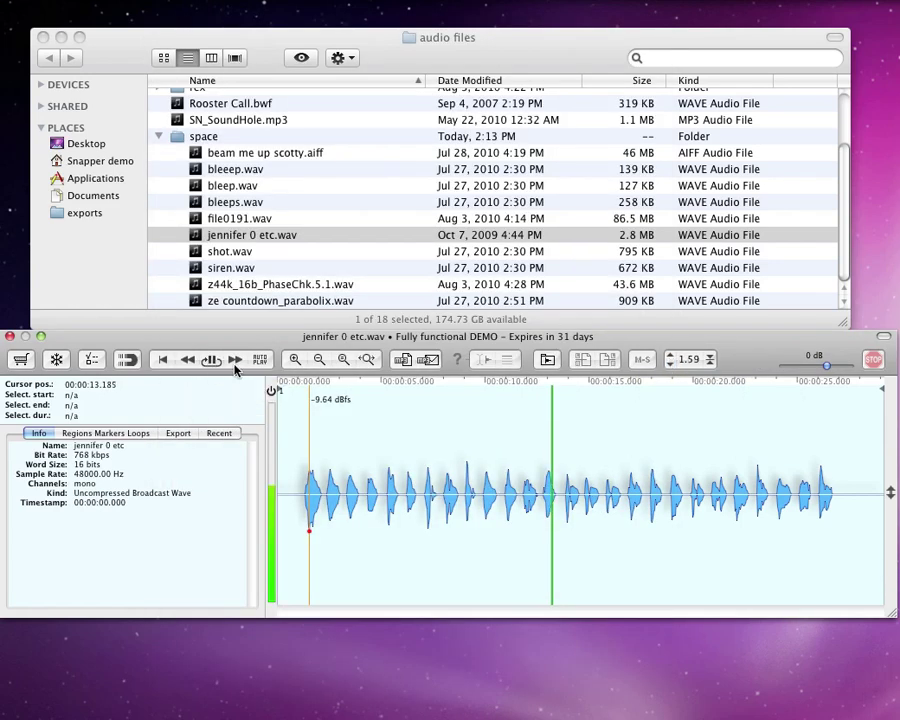
click(670, 364)
click(670, 364)
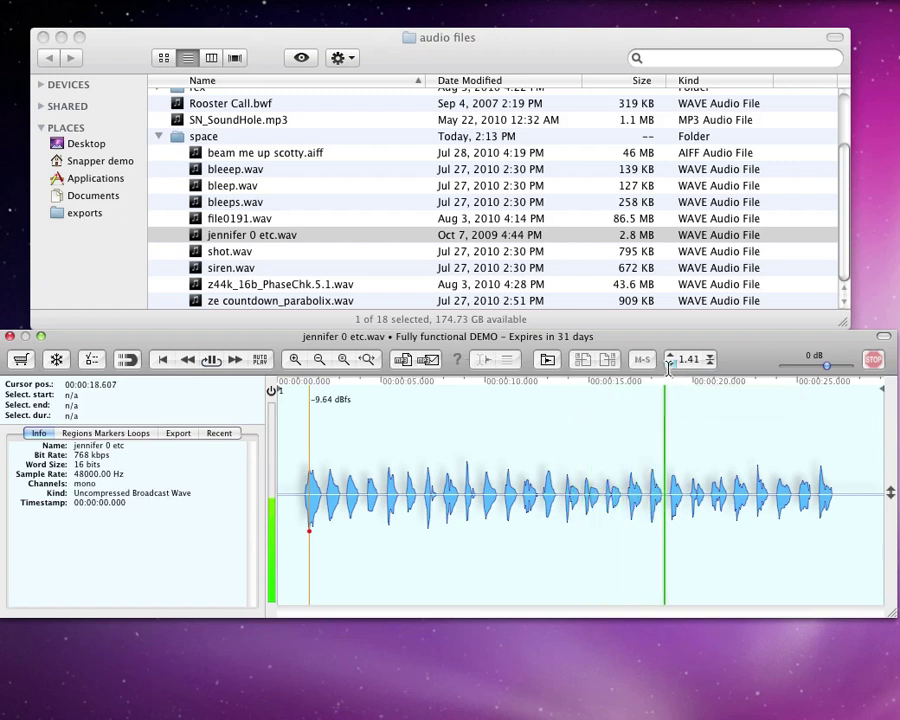
click(670, 364)
click(670, 364)
click(670, 364)
click(670, 364)
click(670, 364)
click(670, 364)
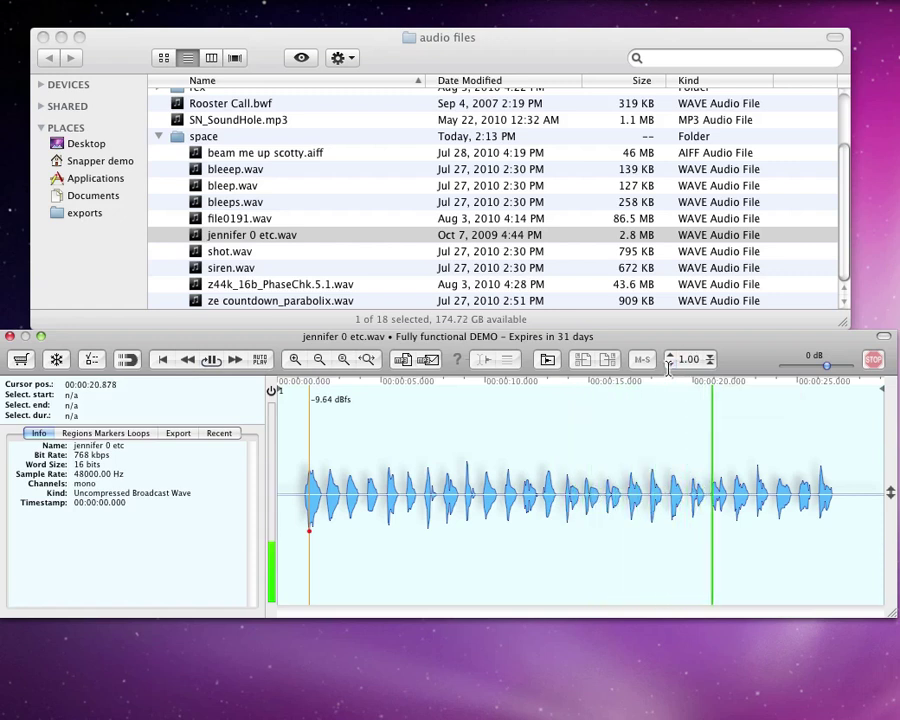
click(211, 360)
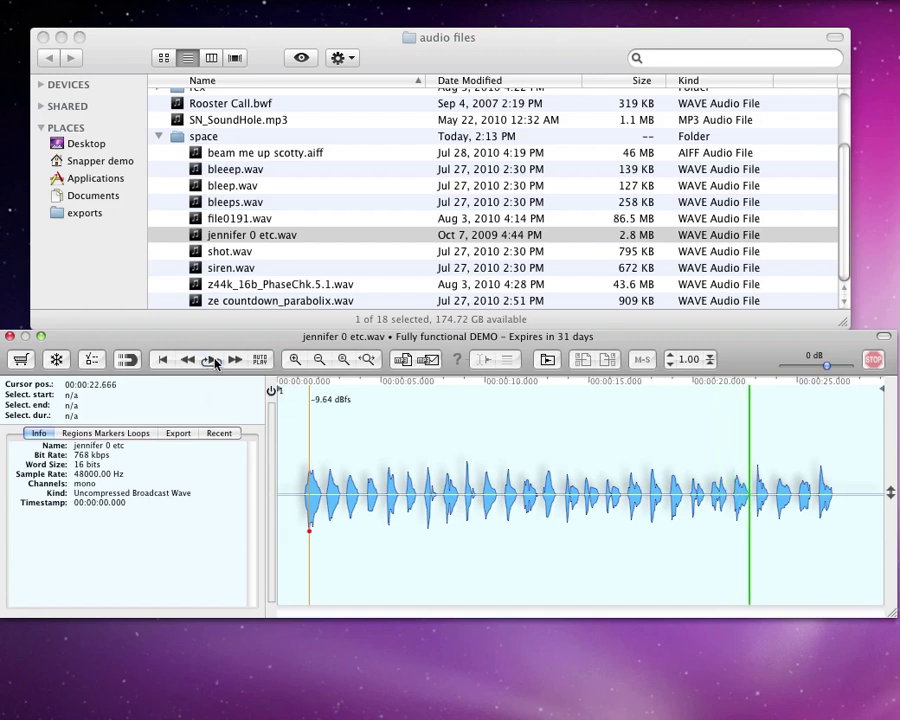
Toggle the iTunes selections and video tracks options in Preferences
click(90, 360)
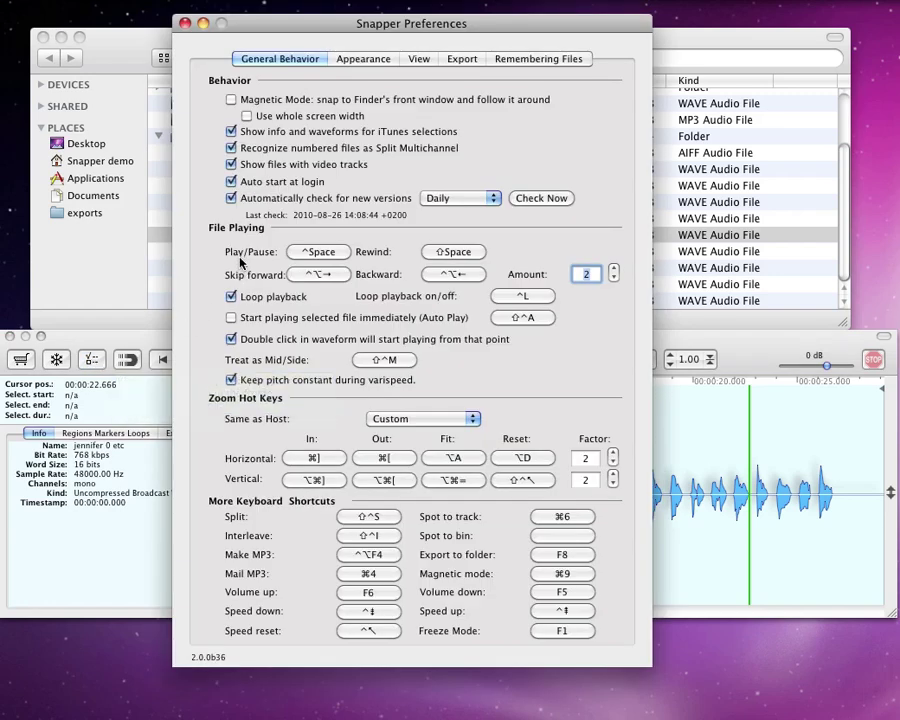
click(233, 133)
click(232, 165)
Close Preferences and place the playhead around 7.5 seconds in the waveform
click(184, 22)
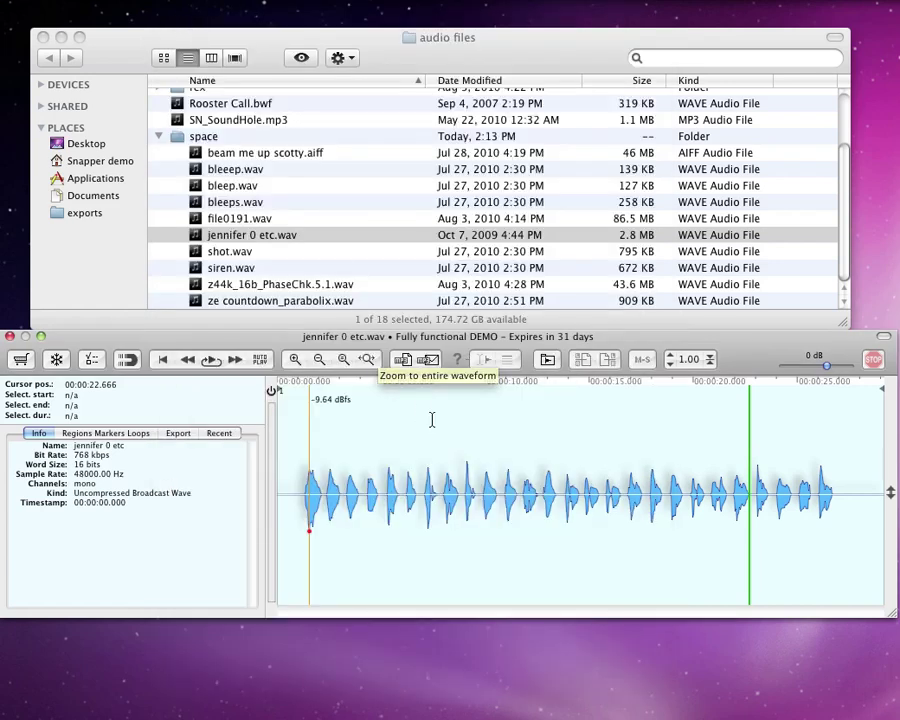
click(502, 497)
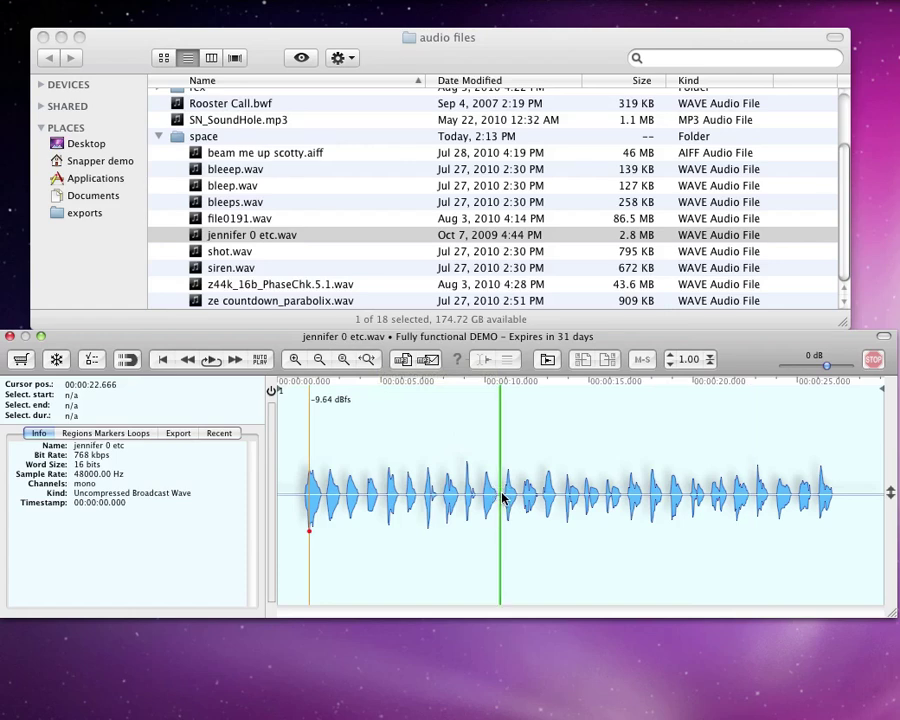
scroll(502, 495, up, 5)
scroll(502, 495, down, 5)
Zoom in twice on the waveform, then zoom back out to the full view
click(294, 359)
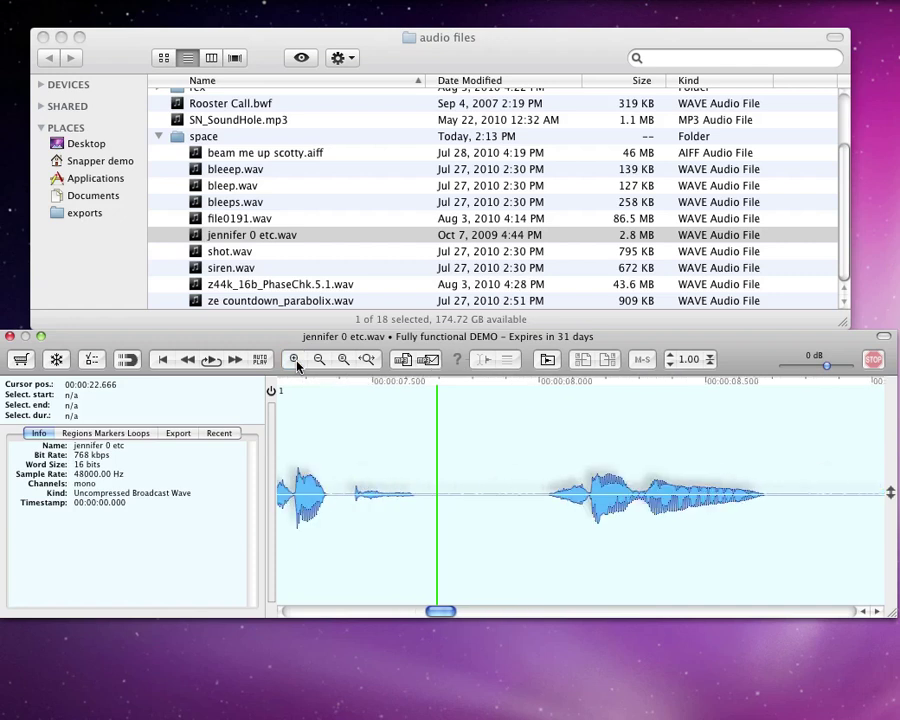
click(295, 359)
click(318, 359)
click(319, 359)
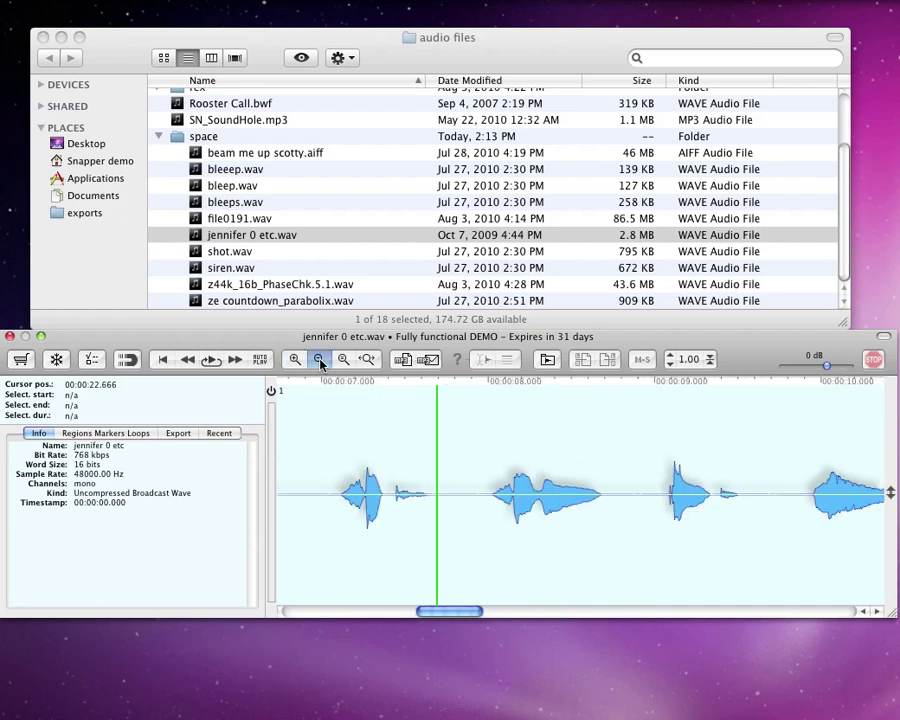
click(319, 360)
click(319, 360)
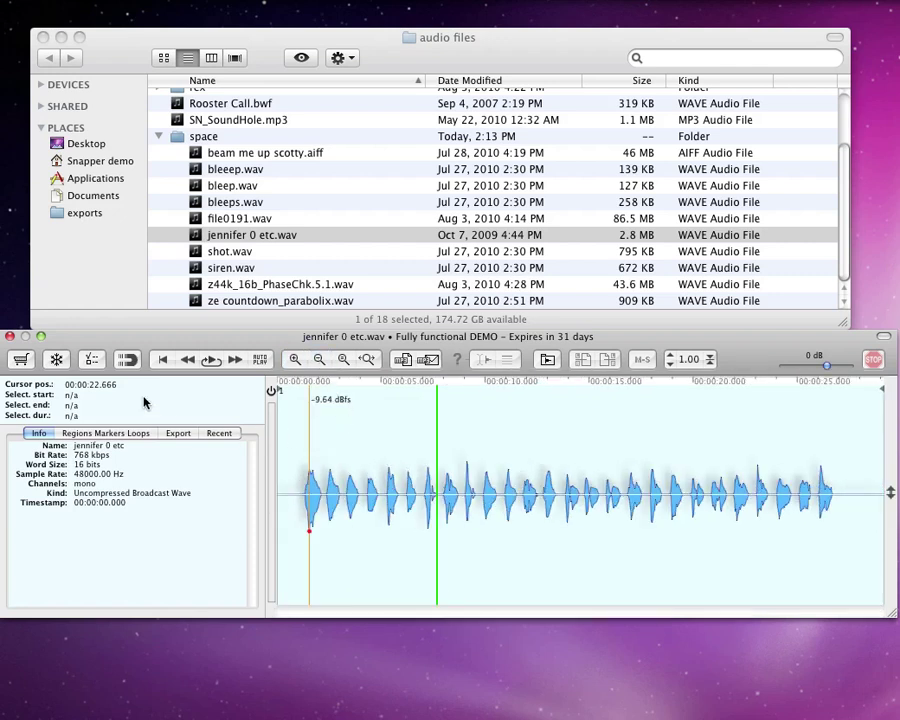
Glance at Preferences, then enlarge the waveform vertically several times and shrink it back to normal
click(91, 360)
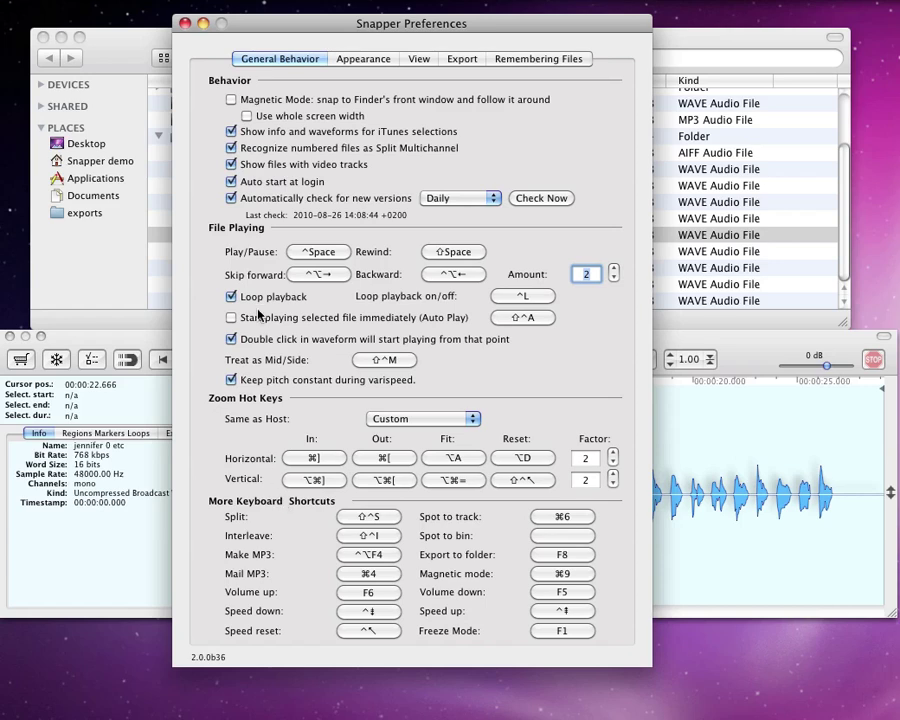
click(185, 22)
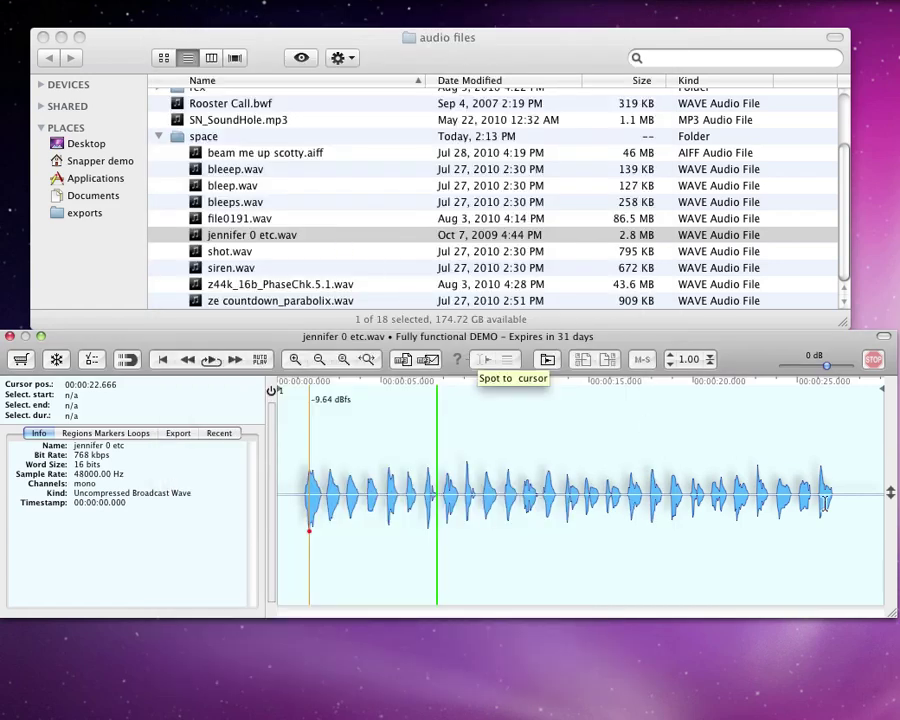
scroll(891, 468, up, 2)
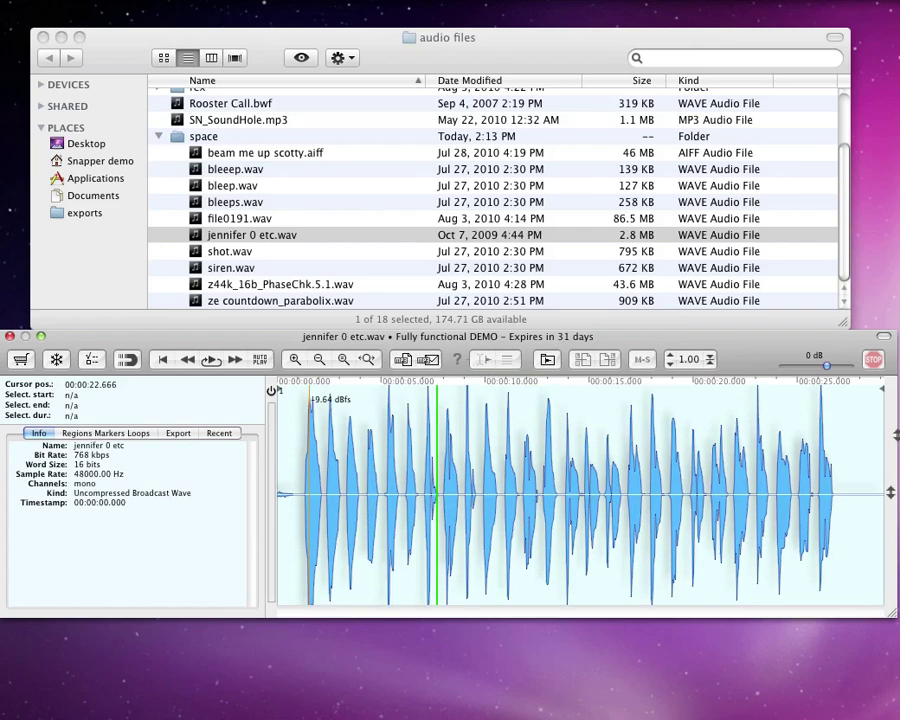
scroll(891, 468, down, 2)
scroll(890, 475, up, 3)
scroll(896, 480, down, 2)
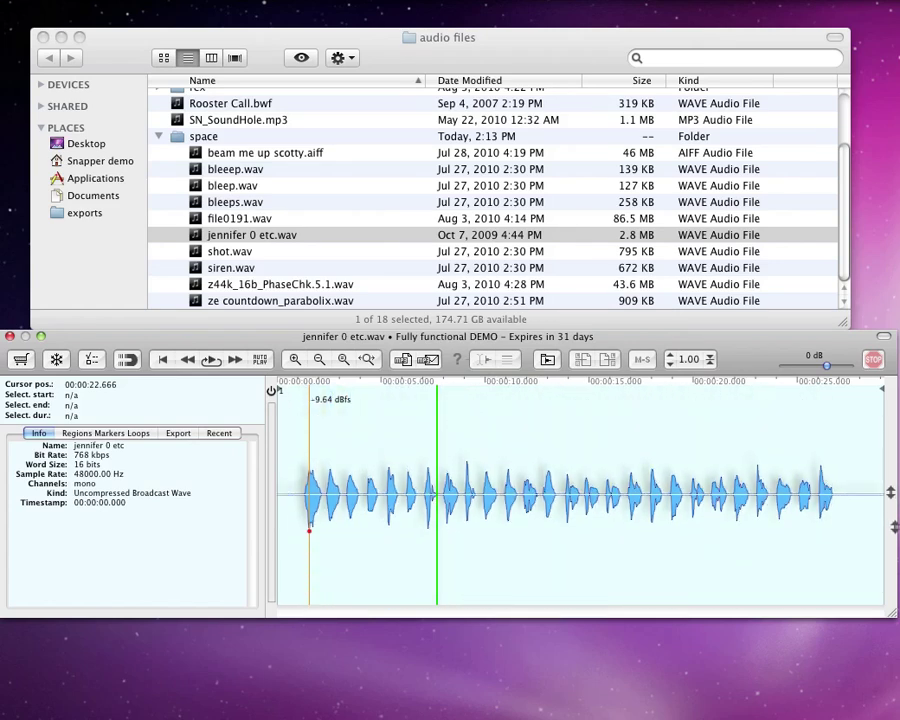
scroll(896, 490, up, 2)
scroll(896, 510, down, 2)
scroll(896, 530, down, 1)
Reopen Preferences and show the 'Same as Host' zoom hotkey presets like Audacity and Pro Tools
click(91, 360)
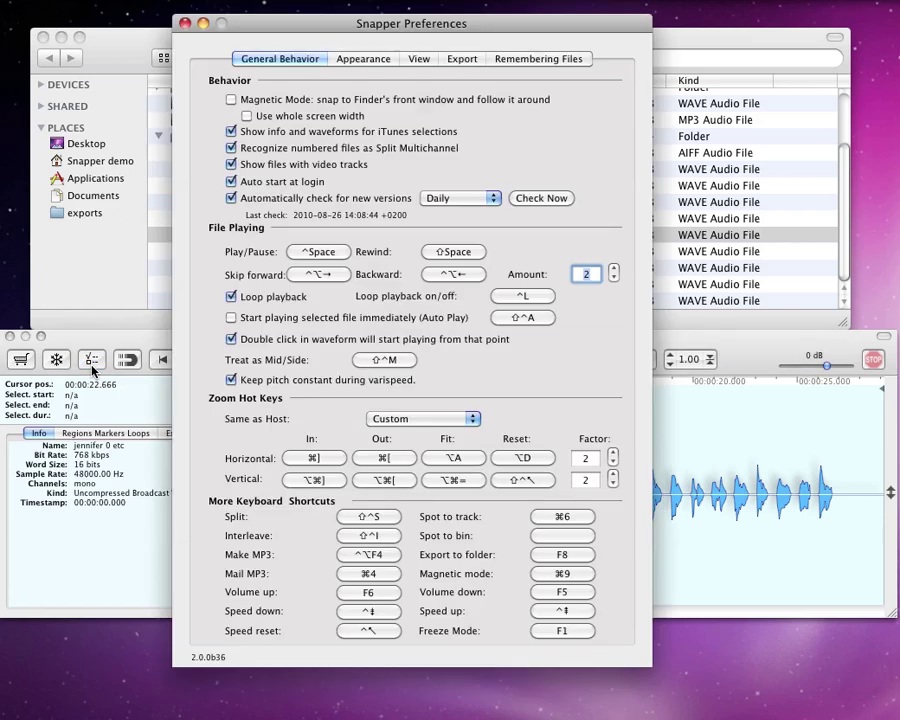
click(422, 420)
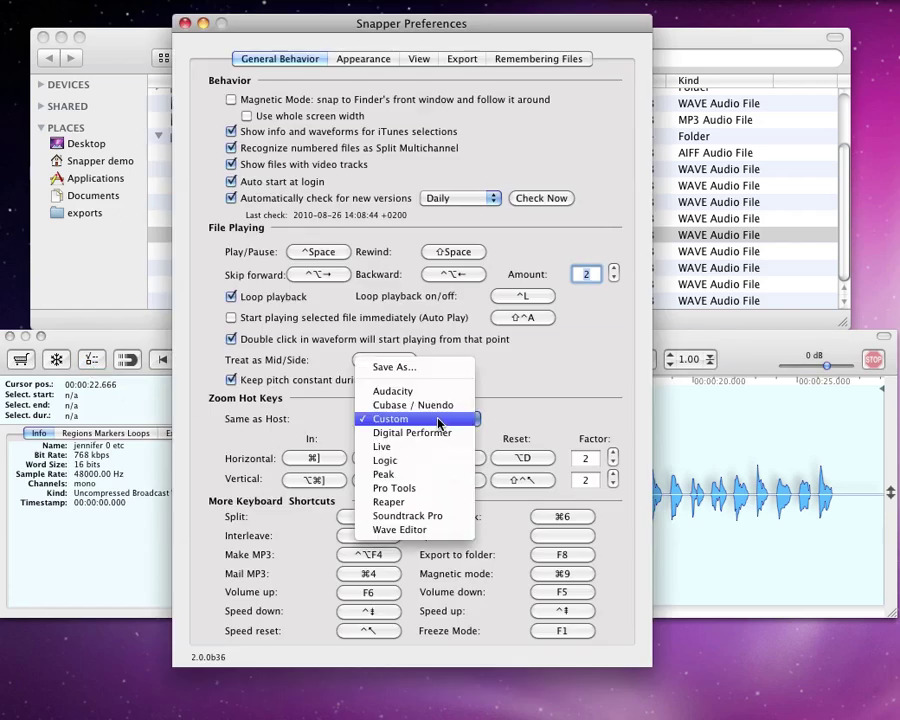